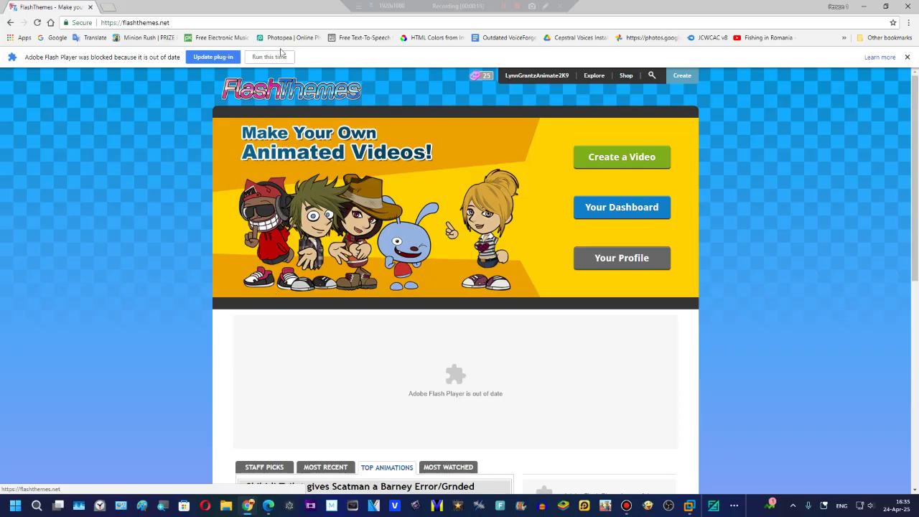
# Allow the blocked Flash plugin to run so the FlashThemes banner plays
pyautogui.click(273, 57)
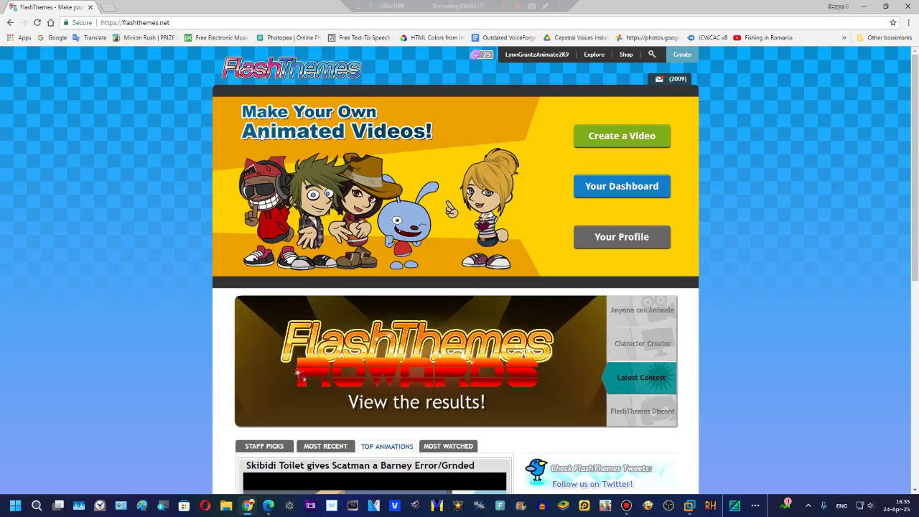
# Start a video from scratch using the Space Citizens theme
pyautogui.click(674, 60)
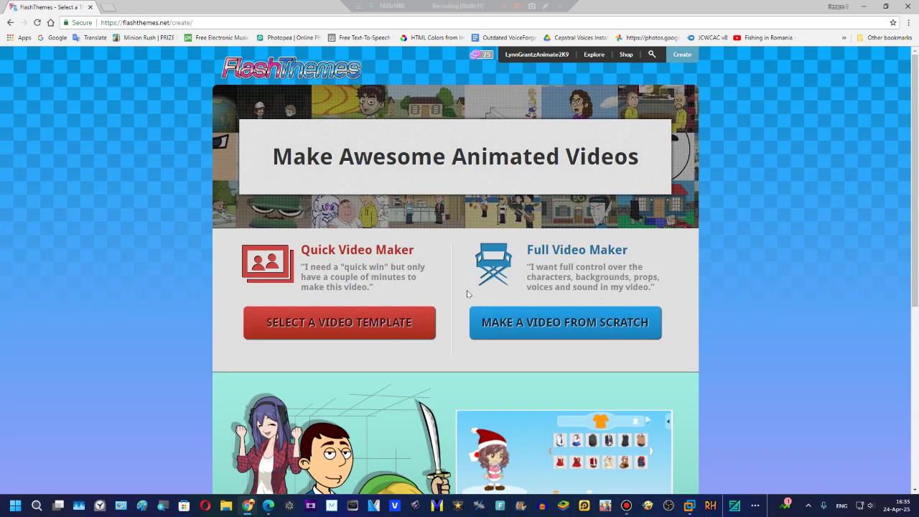
pyautogui.scroll(-10, 552, 235)
pyautogui.scroll(10, 552, 287)
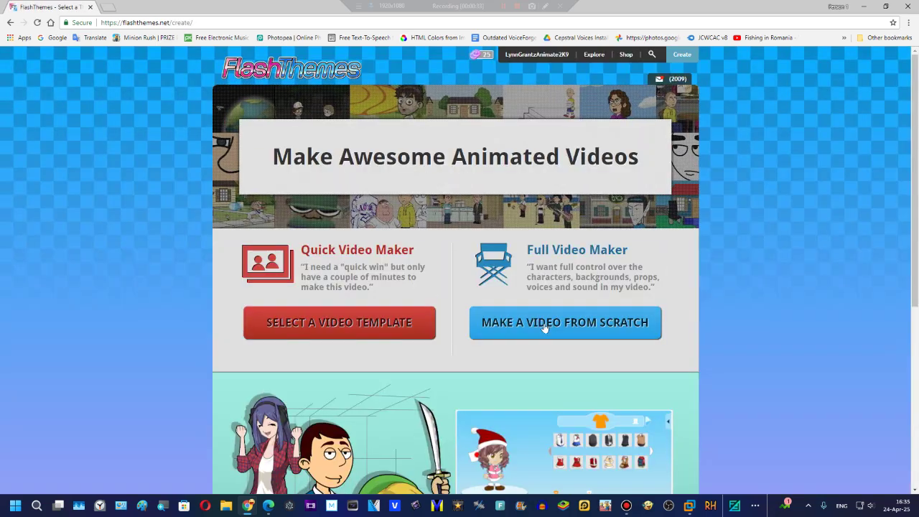
pyautogui.click(564, 322)
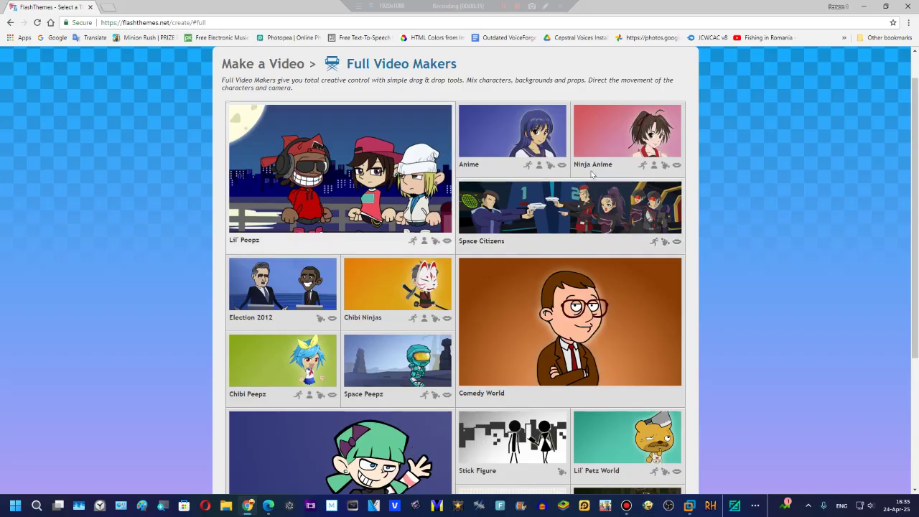
pyautogui.moveTo(570, 201)
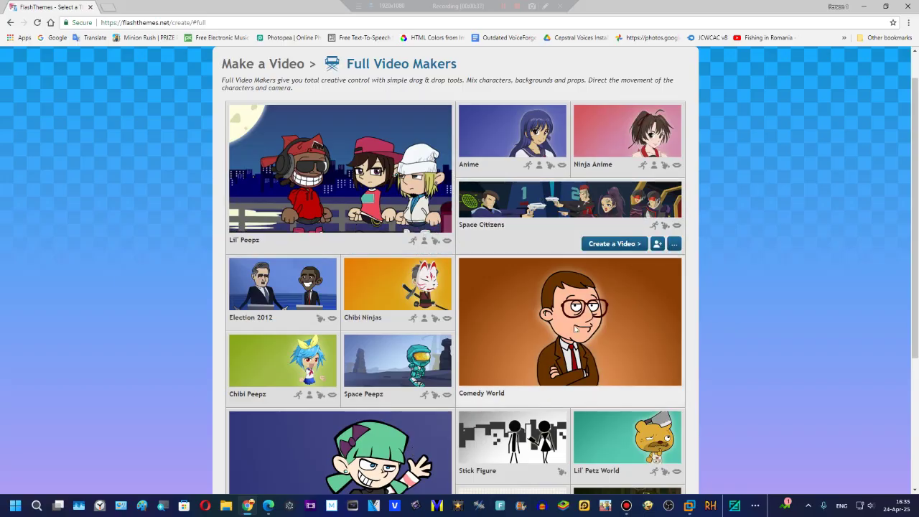
pyautogui.scroll(-5, 379, 395)
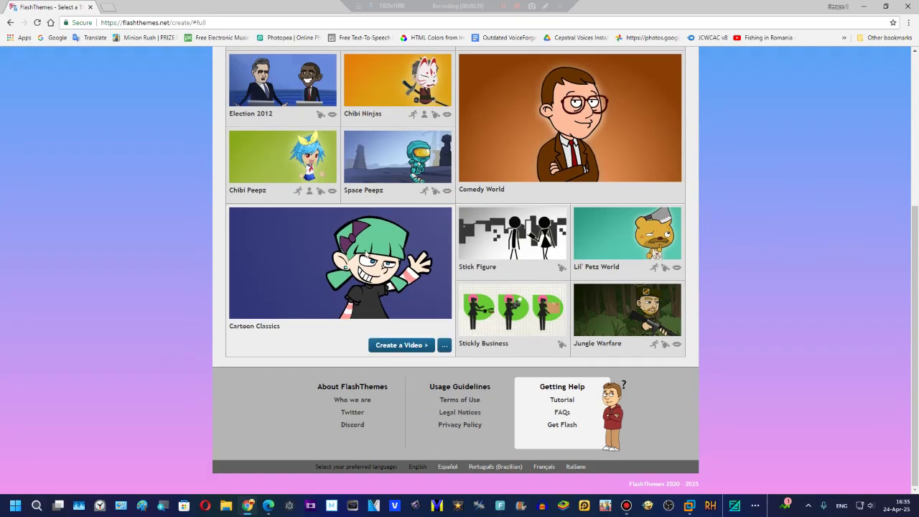
pyautogui.scroll(5, 373, 330)
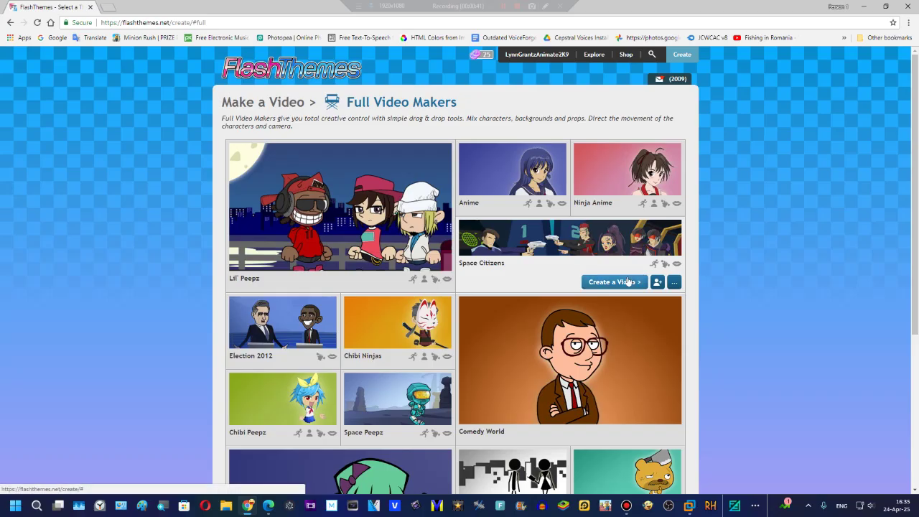
pyautogui.click(675, 283)
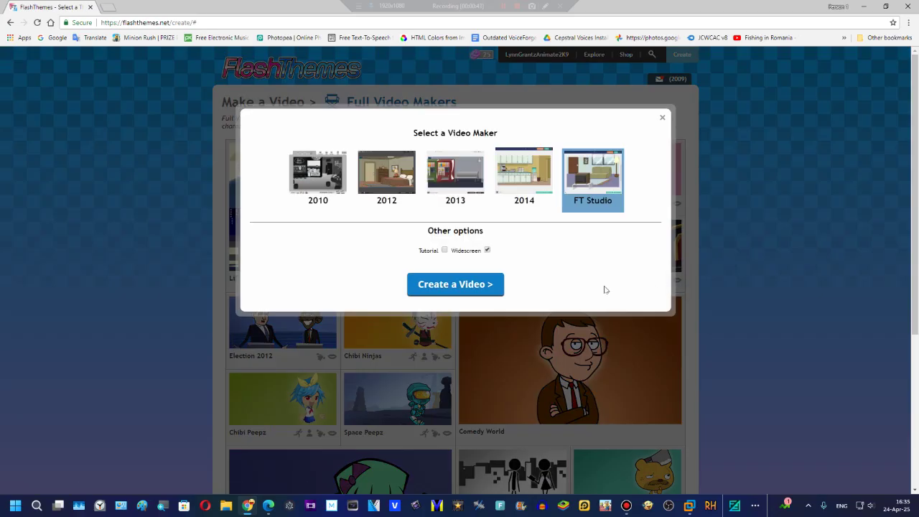
# Choose the 2012 maker with the Silver colour theme and launch it in Flash
pyautogui.click(391, 186)
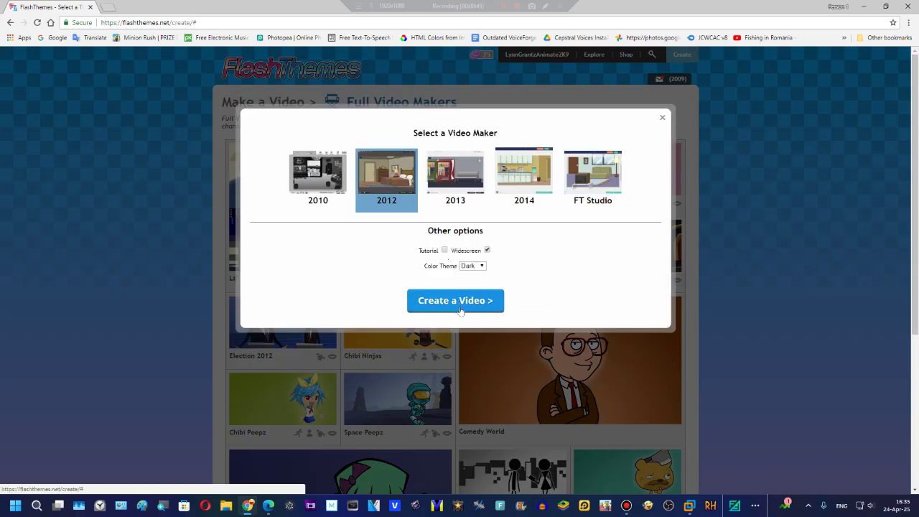
pyautogui.click(470, 266)
pyautogui.click(466, 282)
pyautogui.click(459, 302)
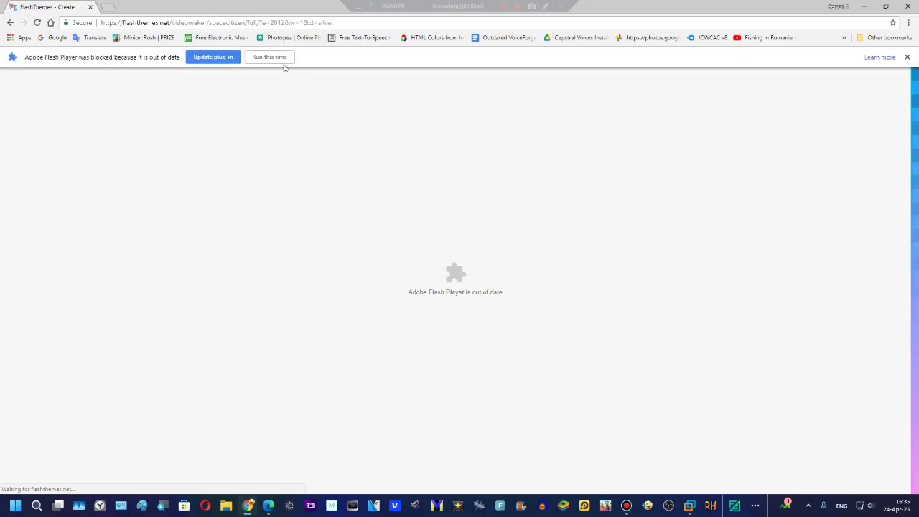
pyautogui.click(273, 57)
pyautogui.rightClick(374, 190)
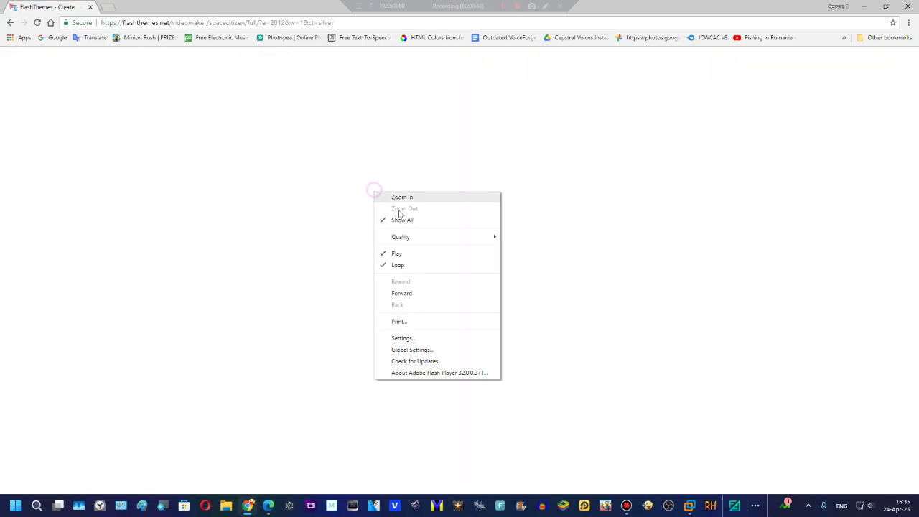
# Dismiss the Flash player options menu and let the editor finish loading
pyautogui.click(520, 238)
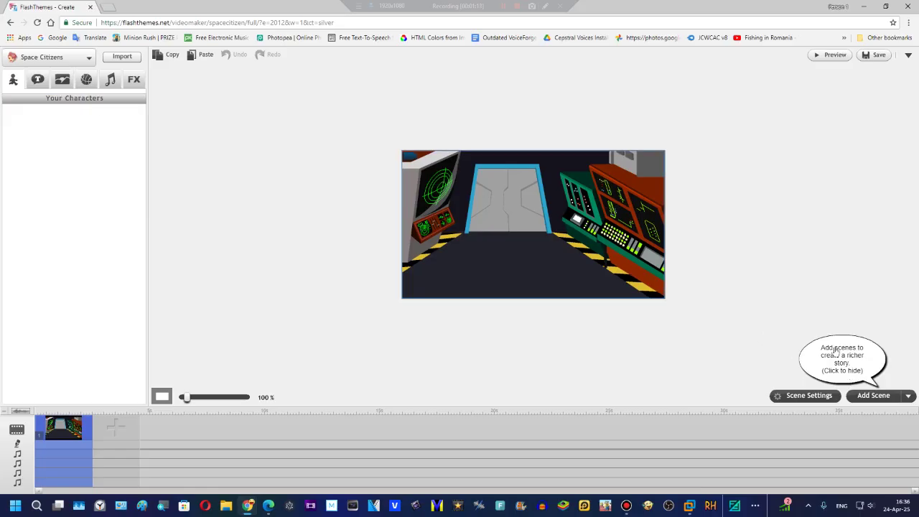
# Try the medical-pod room, then settle on the Lift lobby corridor background
pyautogui.click(62, 80)
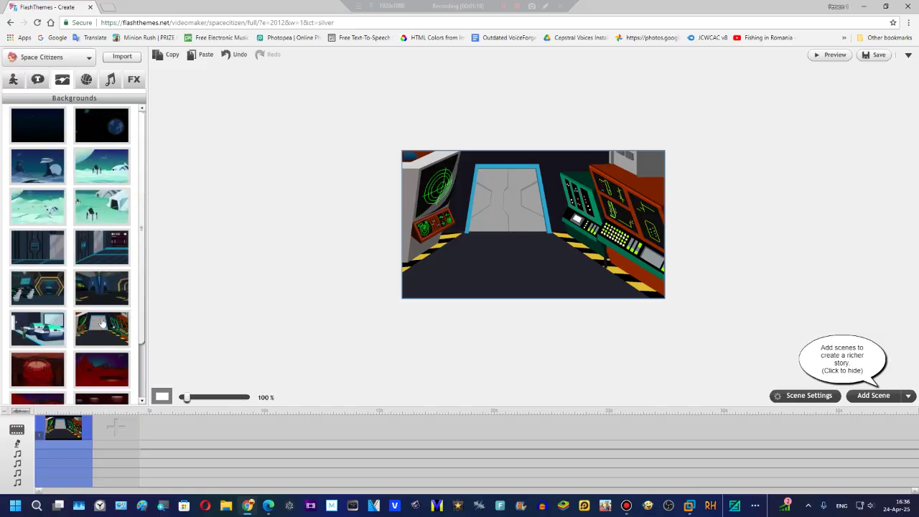
pyautogui.click(58, 324)
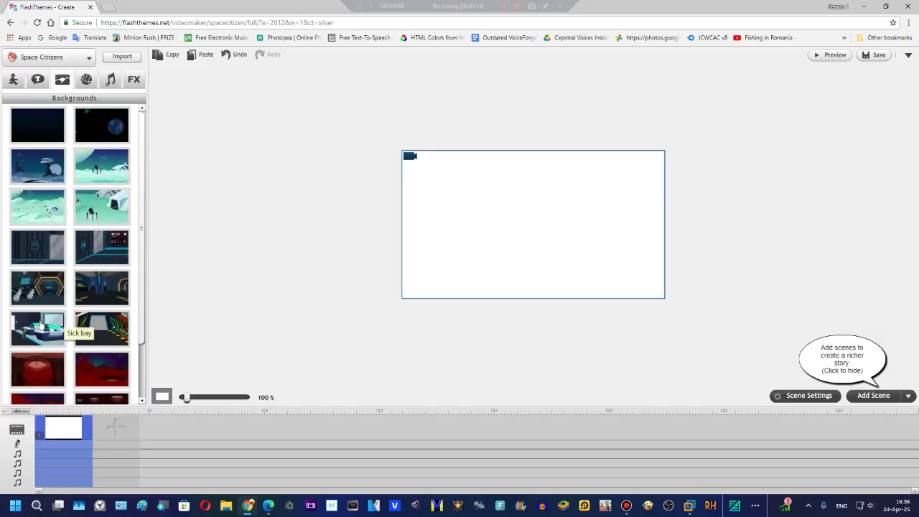
pyautogui.click(95, 251)
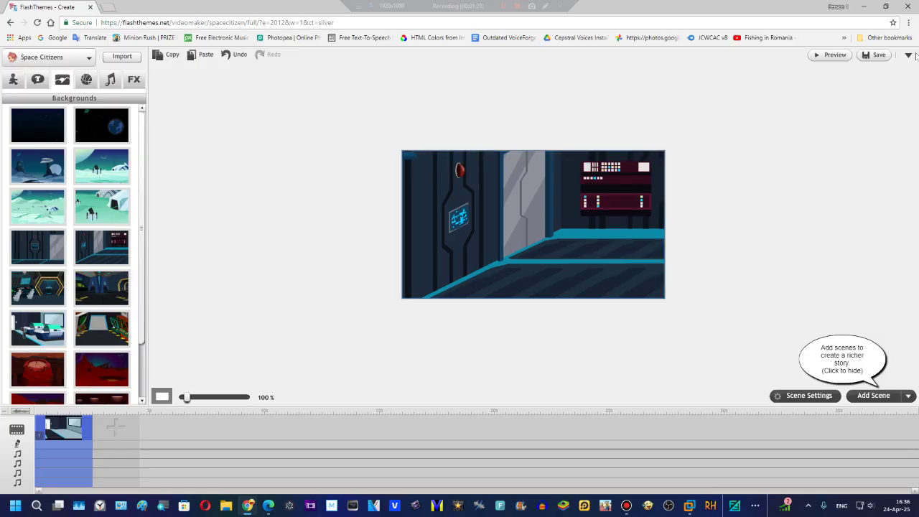
pyautogui.click(429, 219)
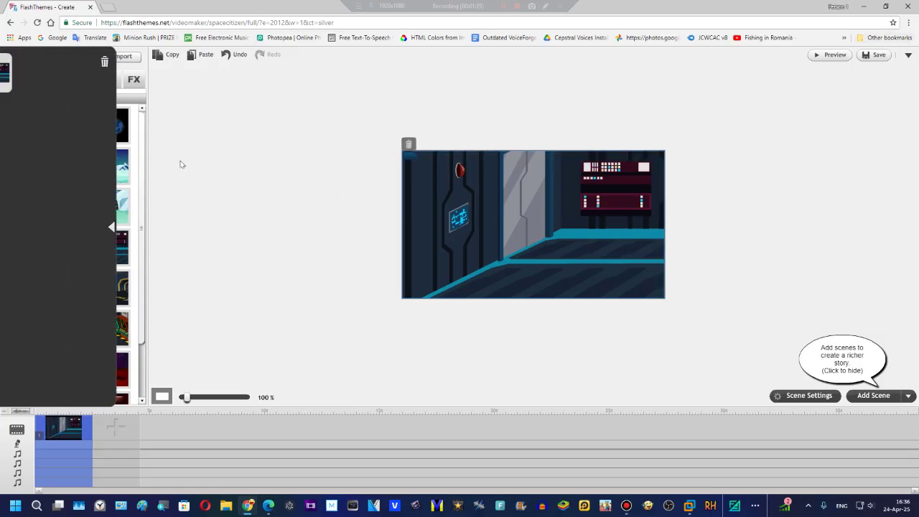
pyautogui.click(289, 197)
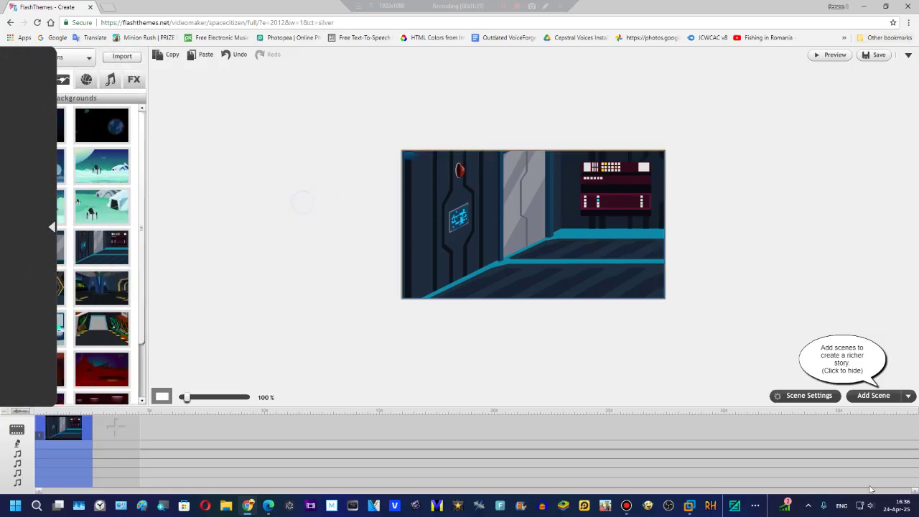
# Open the scene's narration settings, keep the Adam voice, and select the placeholder text
pyautogui.click(796, 397)
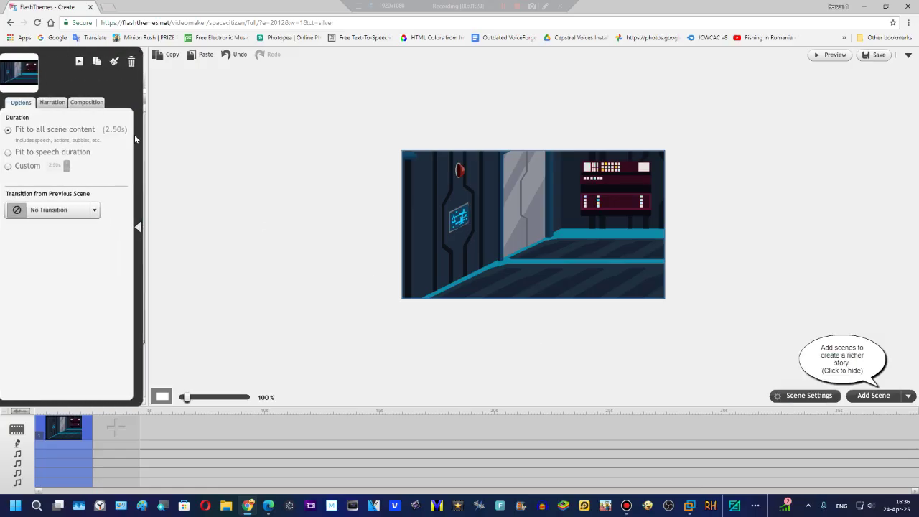
pyautogui.click(57, 102)
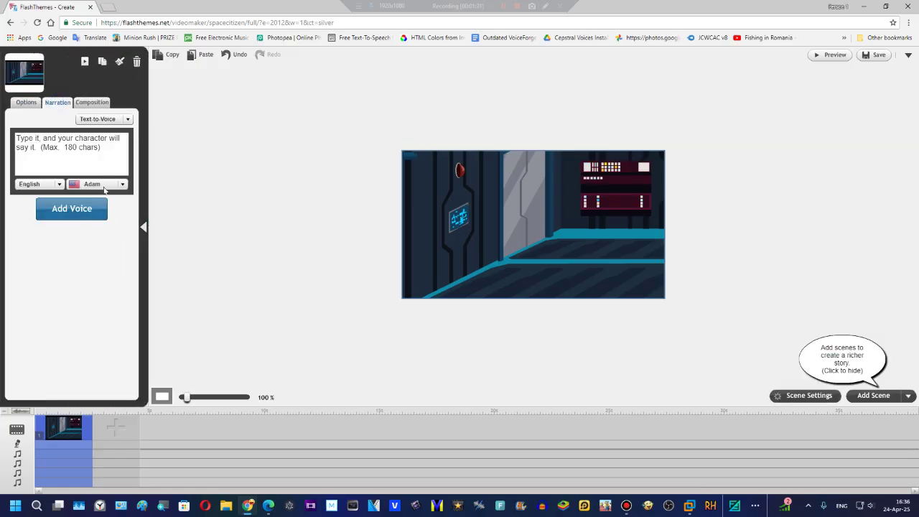
pyautogui.click(121, 184)
pyautogui.scroll(-2, 148, 204)
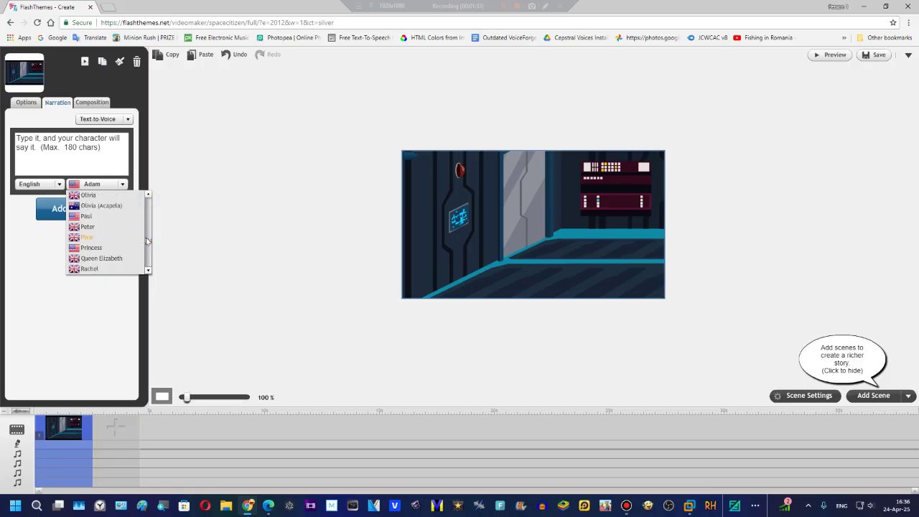
pyautogui.scroll(2, 149, 203)
pyautogui.scroll(-10, 131, 230)
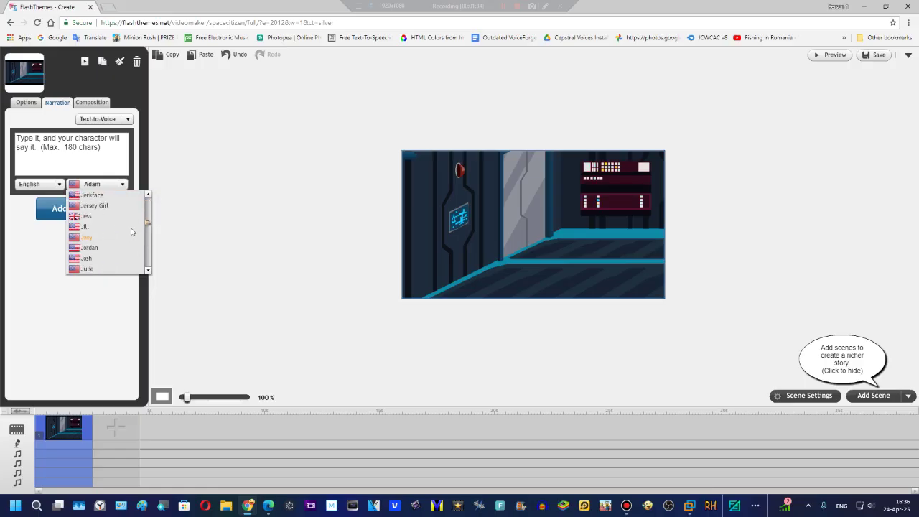
pyautogui.click(106, 300)
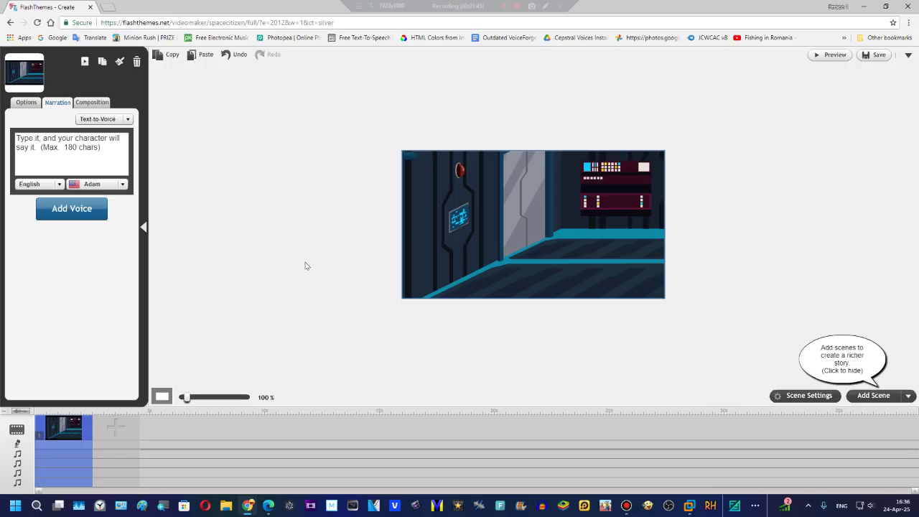
pyautogui.click(94, 183)
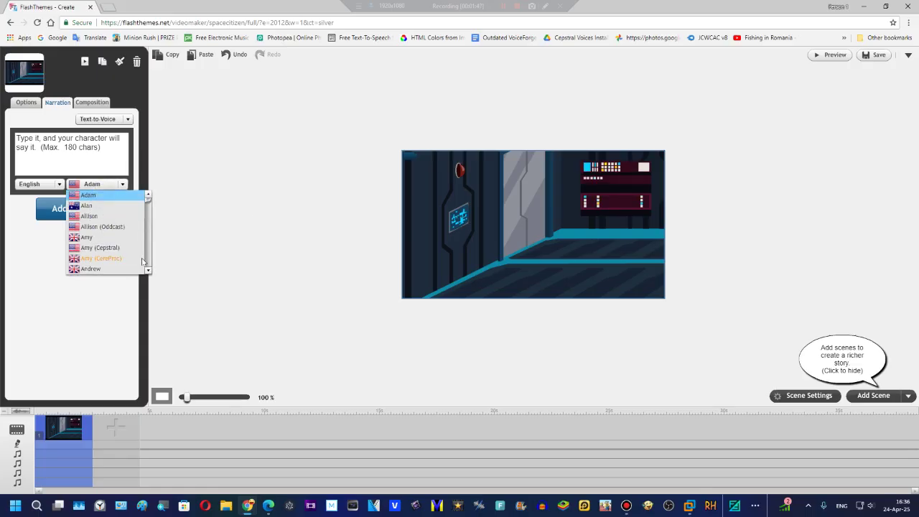
pyautogui.click(106, 153)
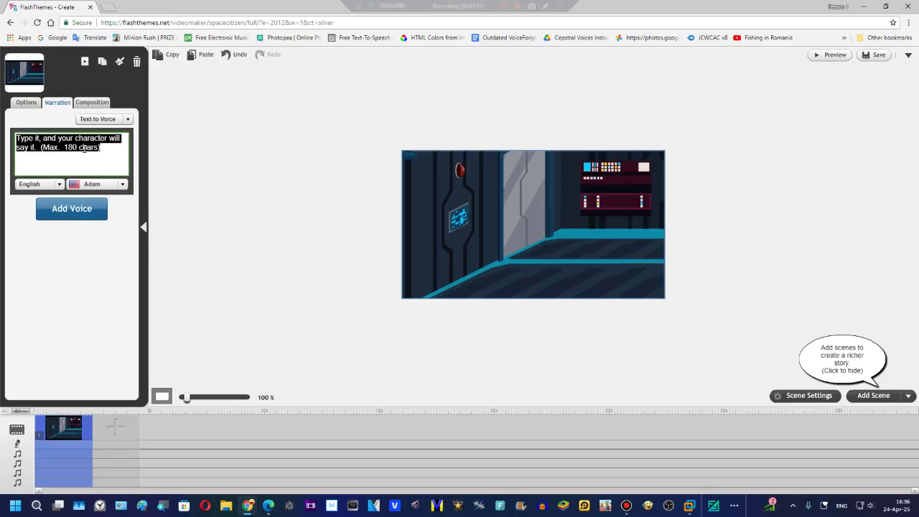
# Type a first narration line and try generating it, dismissing the resulting error
pyautogui.write('t')
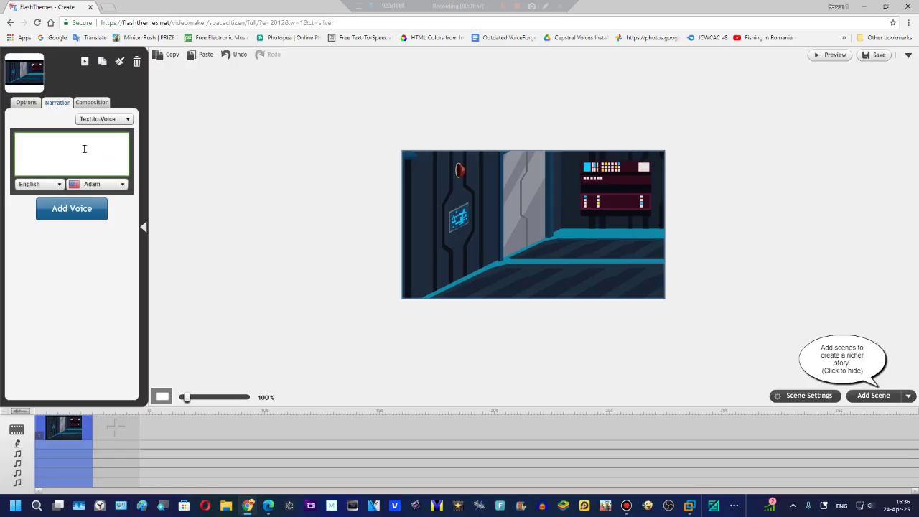
pyautogui.press('BackSpace')
pyautogui.write('hat means more videos')
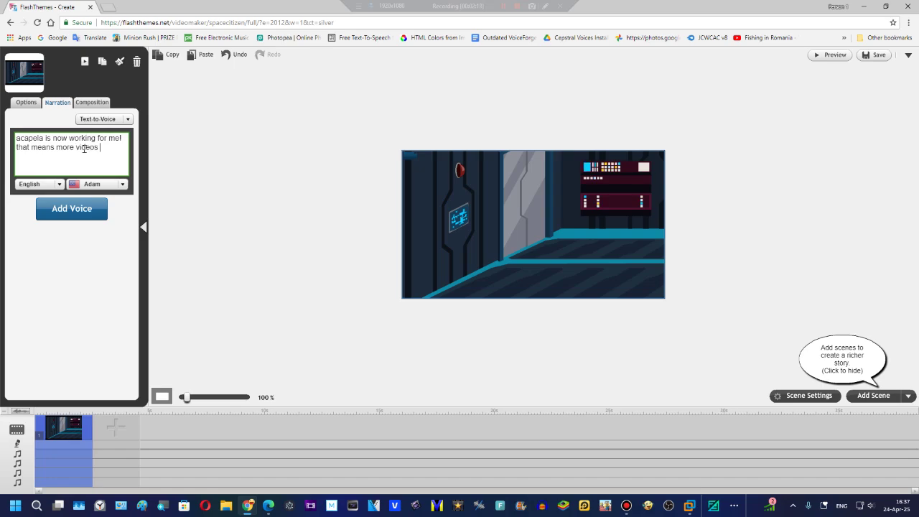
pyautogui.write('is one!')
pyautogui.click(89, 209)
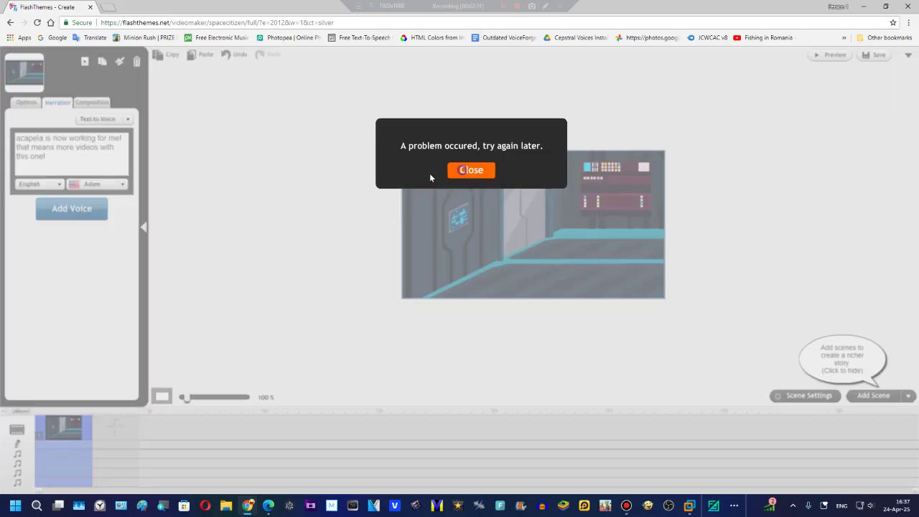
pyautogui.click(467, 168)
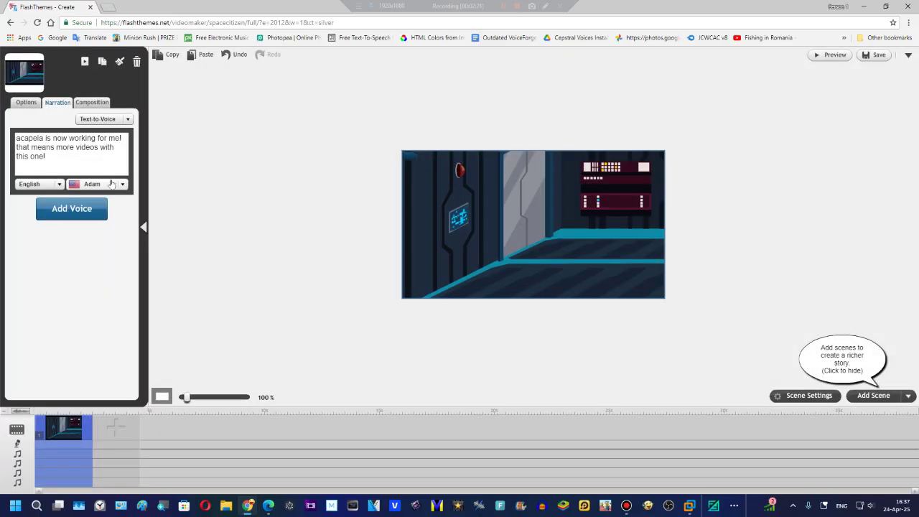
# Switch the voice to Rosie and replace 'with this one!' with new text
pyautogui.click(115, 183)
pyautogui.scroll(-3, 117, 246)
pyautogui.scroll(-3, 117, 247)
pyautogui.scroll(-3, 117, 246)
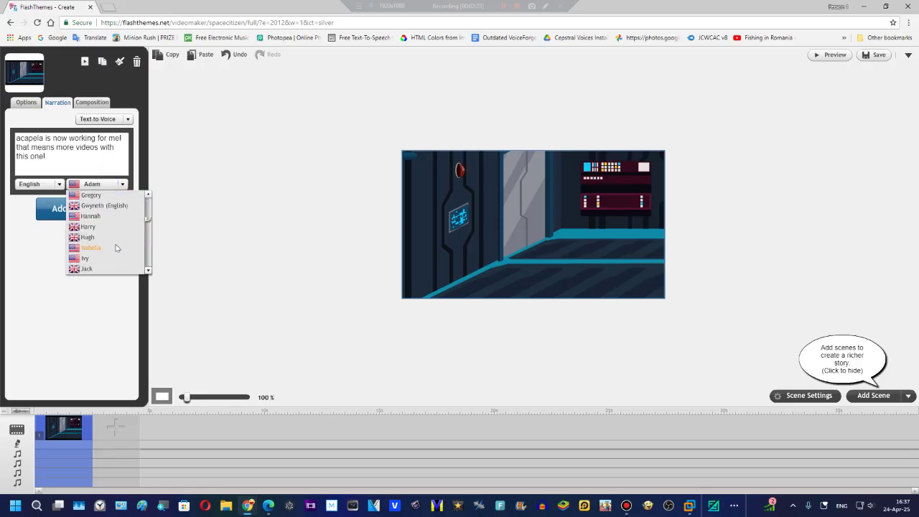
pyautogui.scroll(-3, 117, 247)
pyautogui.scroll(-3, 116, 247)
pyautogui.scroll(-3, 116, 247)
pyautogui.scroll(-3, 116, 247)
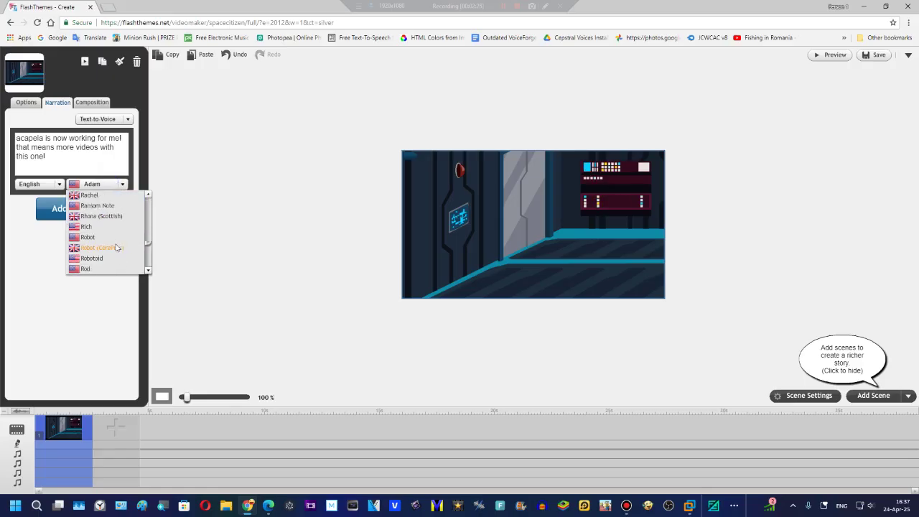
pyautogui.scroll(-3, 116, 247)
pyautogui.scroll(-1, 116, 246)
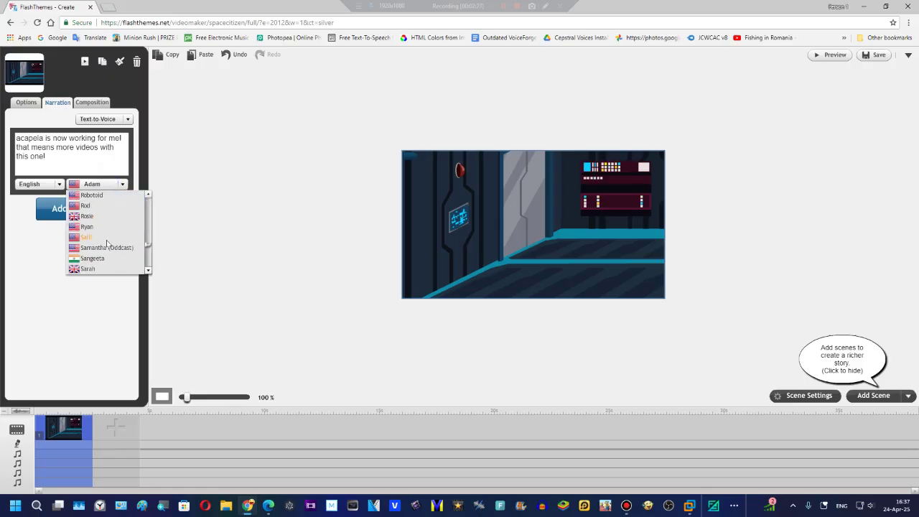
pyautogui.click(90, 215)
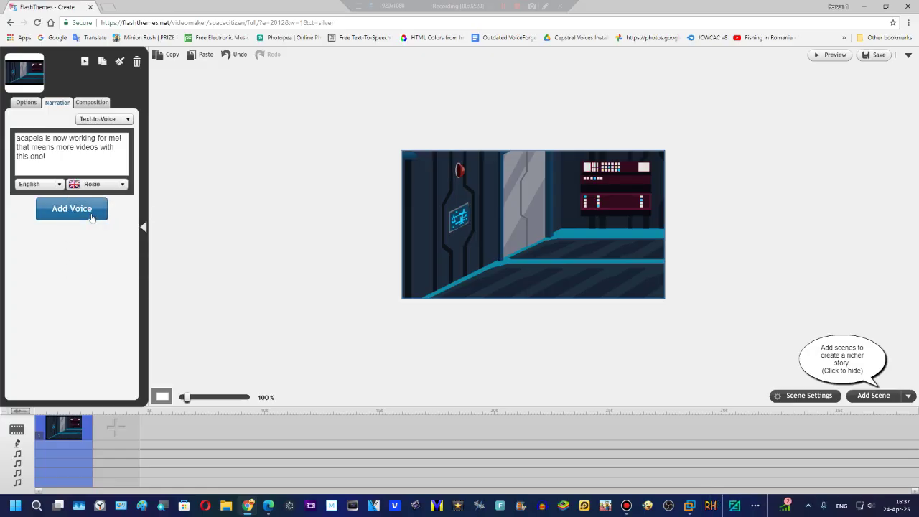
pyautogui.moveTo(47, 156); pyautogui.dragTo(101, 147)
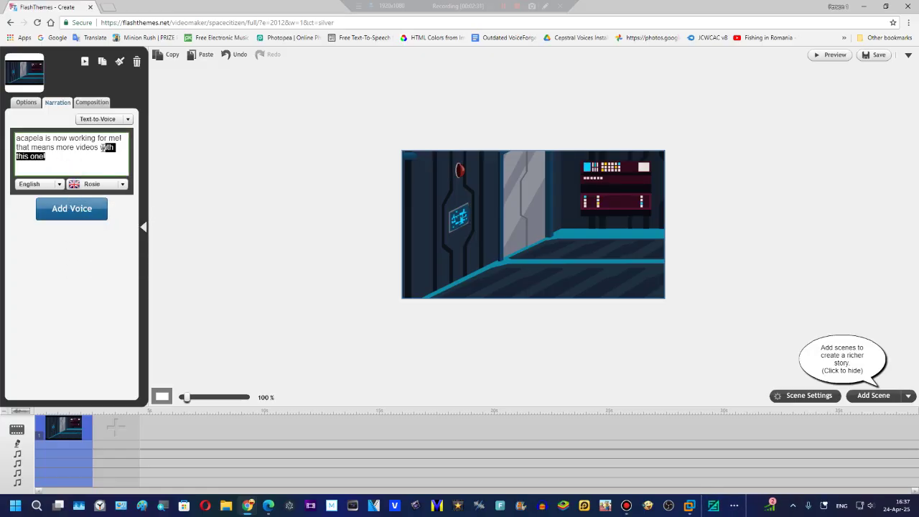
pyautogui.write('with')
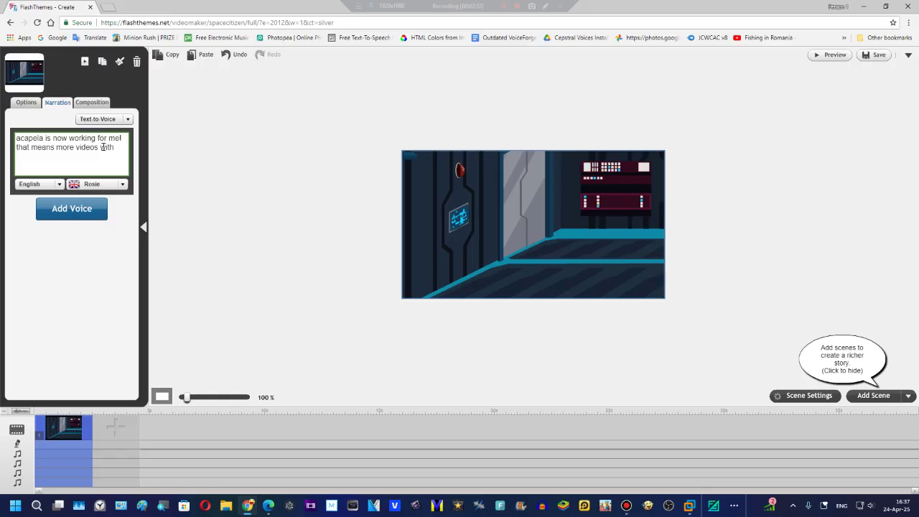
pyautogui.write(' m')
# Finish the Rosie line, generate its narration clip, then discard it
pyautogui.write('aaaaaaaaaaaaaaaaaaaaaaaaaaaaaaaaaaay')
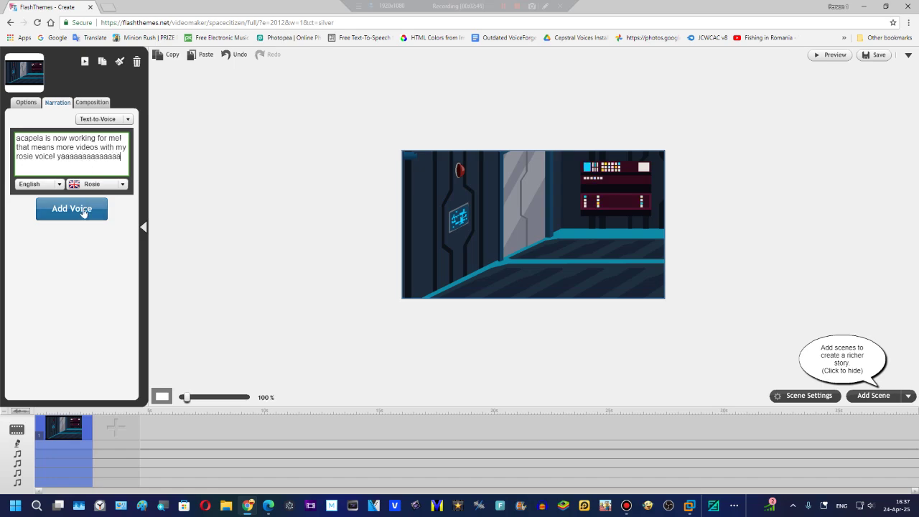
pyautogui.click(83, 208)
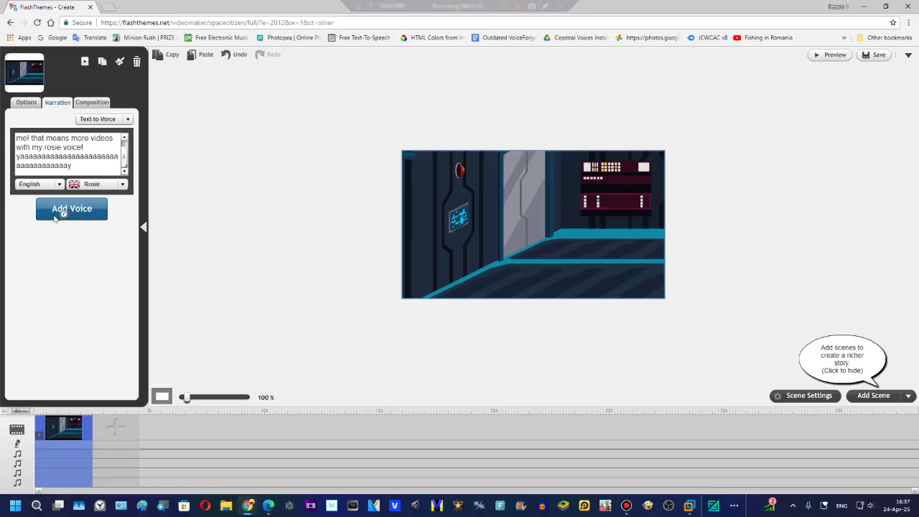
pyautogui.click(119, 209)
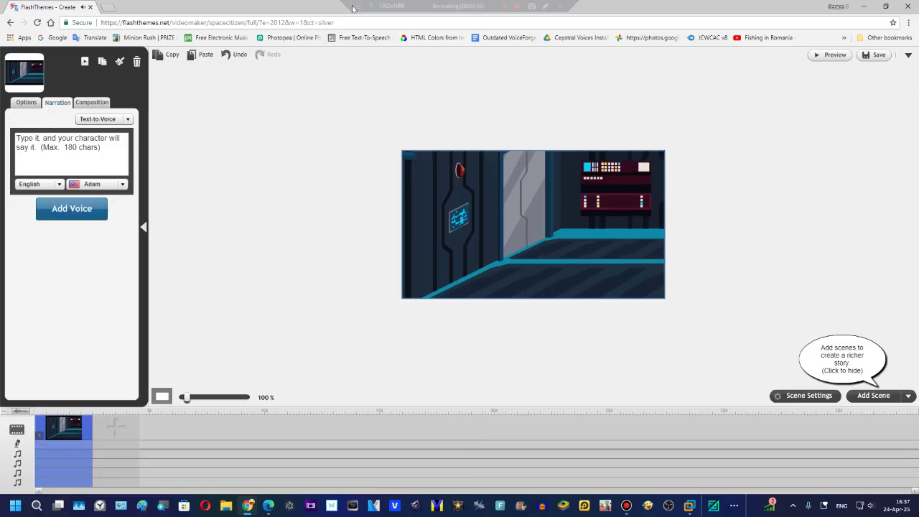
# Select the Will (Bad Guy) voice and replace the placeholder text, starting with 'I'
pyautogui.click(102, 186)
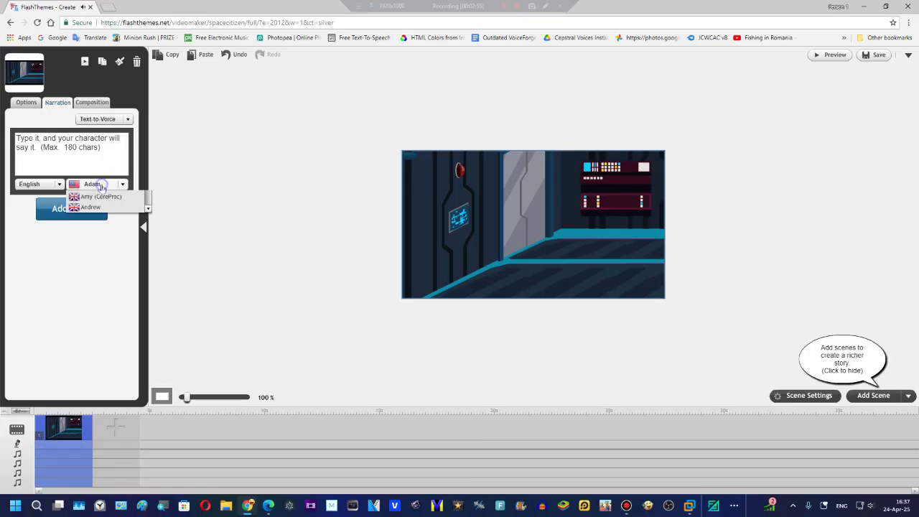
pyautogui.scroll(-5, 128, 211)
pyautogui.scroll(-3, 129, 211)
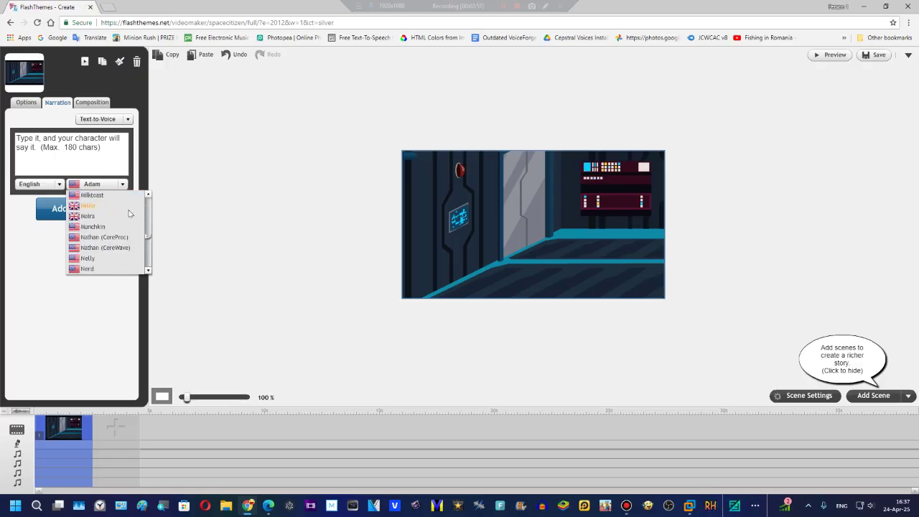
pyautogui.scroll(-3, 129, 212)
pyautogui.scroll(-3, 129, 211)
pyautogui.scroll(-3, 115, 217)
pyautogui.scroll(-2, 111, 219)
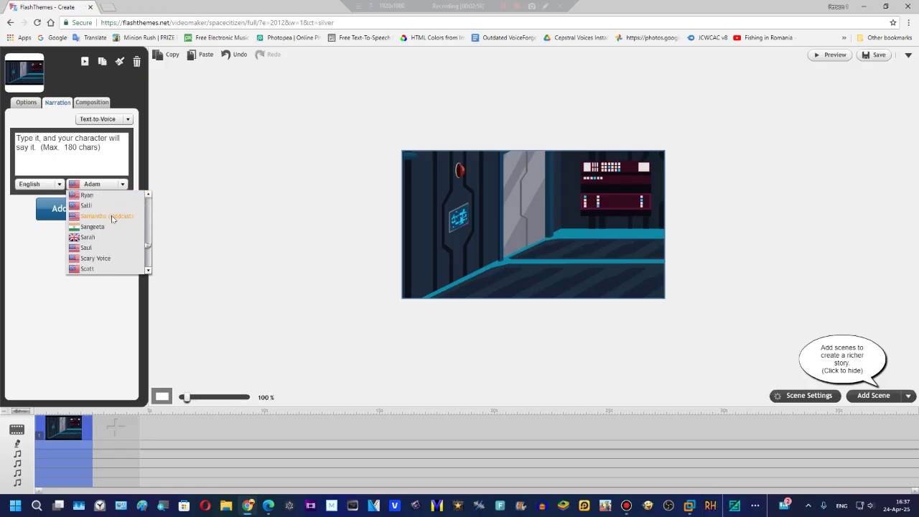
pyautogui.scroll(-2, 112, 219)
pyautogui.scroll(-2, 111, 219)
pyautogui.scroll(-2, 112, 219)
pyautogui.scroll(-2, 111, 218)
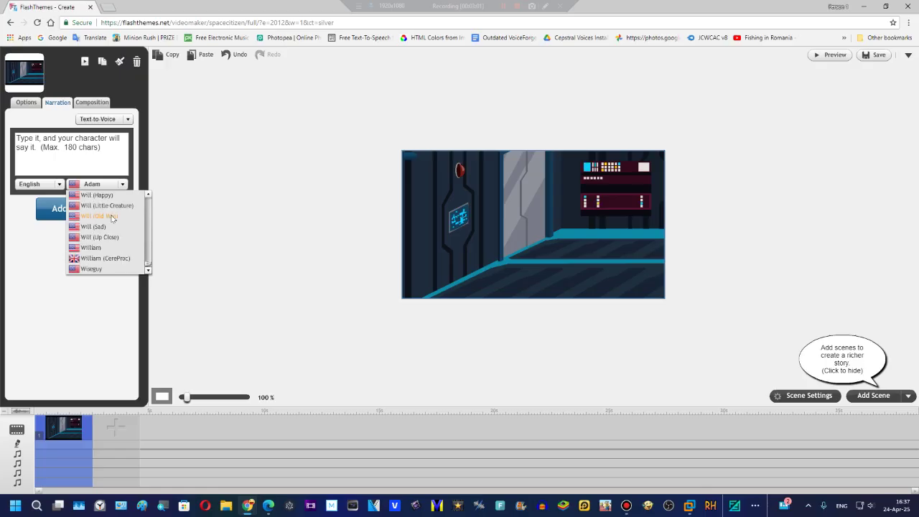
pyautogui.scroll(-2, 112, 218)
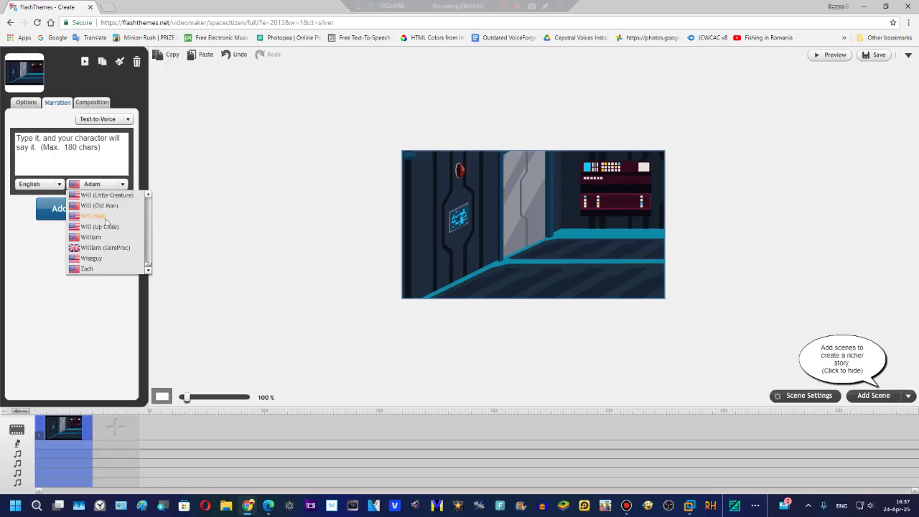
pyautogui.scroll(1, 108, 210)
pyautogui.click(108, 205)
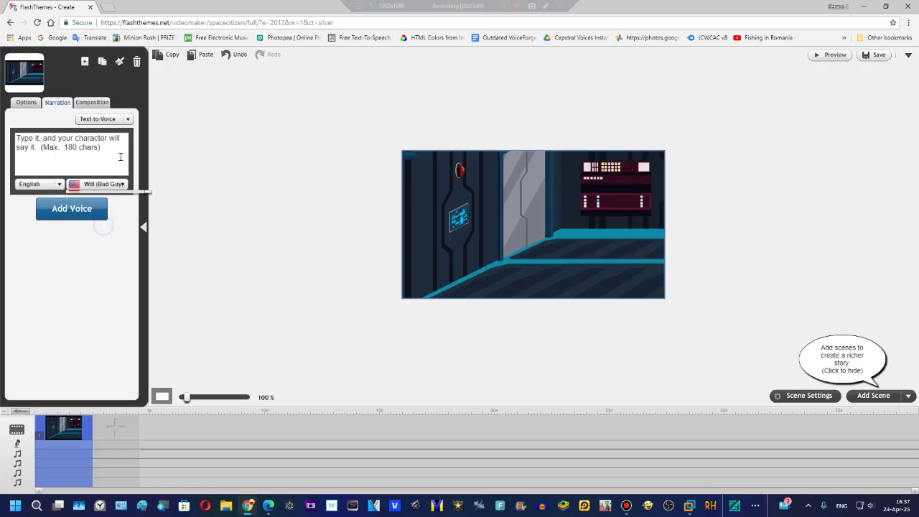
pyautogui.click(117, 154)
pyautogui.hotkey('ctrl', 'a')
pyautogui.write('I')
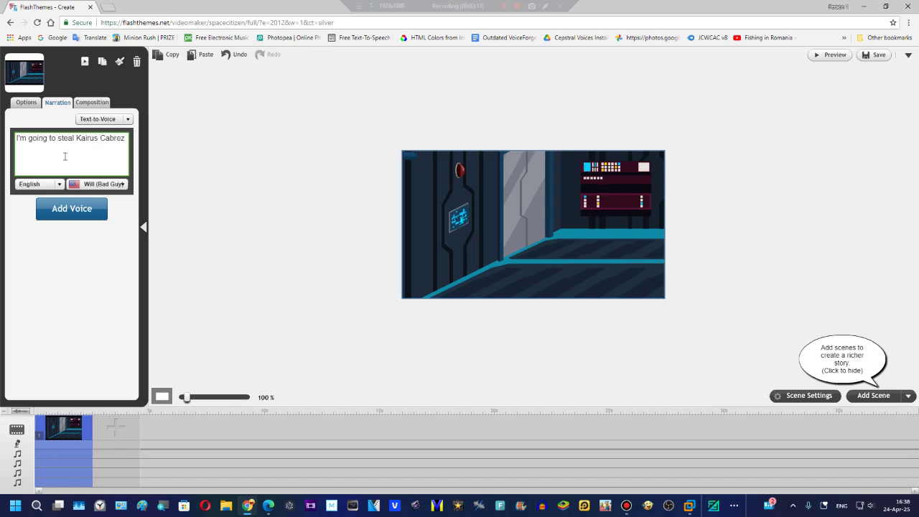
# Type the rest of the villain line, about stealing a gaming computer, ending in repeated 'ha'
pyautogui.write("a's Address")
pyautogui.write('and')
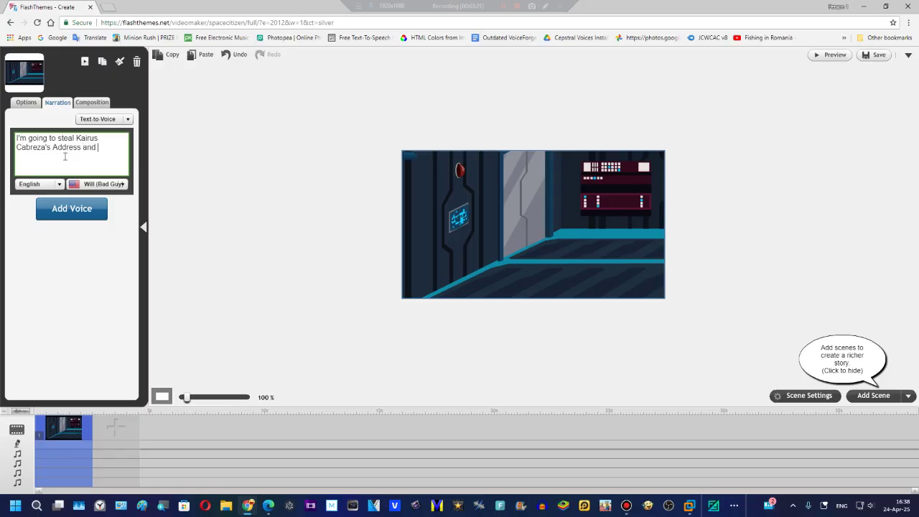
pyautogui.write(' steal')
pyautogui.write(' his gaming comp')
pyautogui.write('uter!')
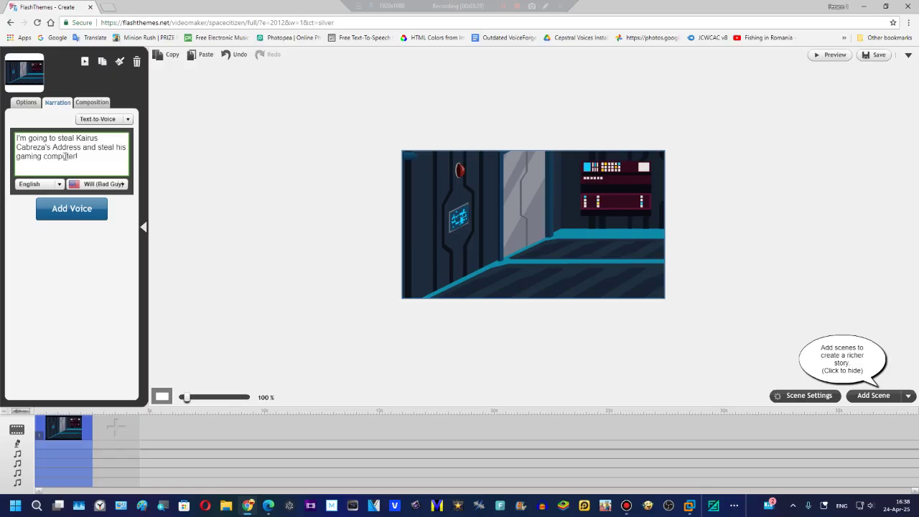
pyautogui.write(' h')
pyautogui.write('a ha ha ha')
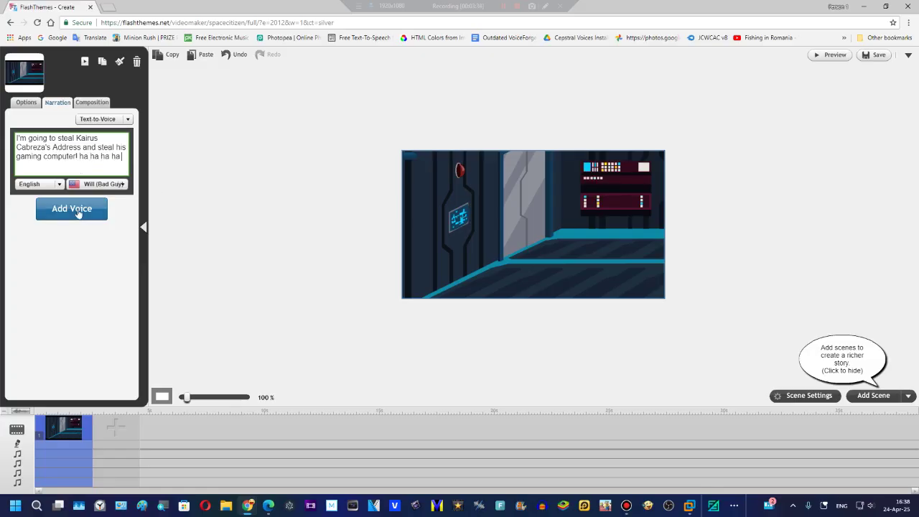
pyautogui.write(' ha ha ha ha ha ha ha ha ha ha ha ha')
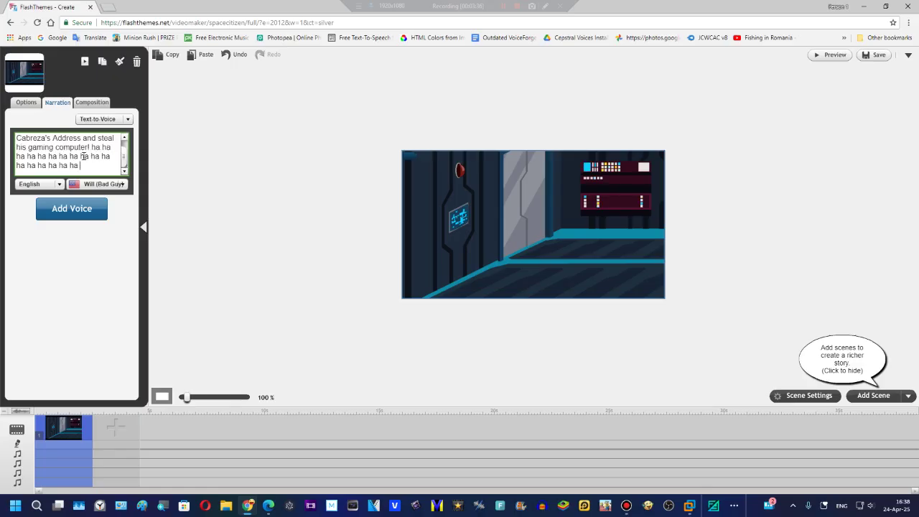
pyautogui.write(' ha ha ha ha!')
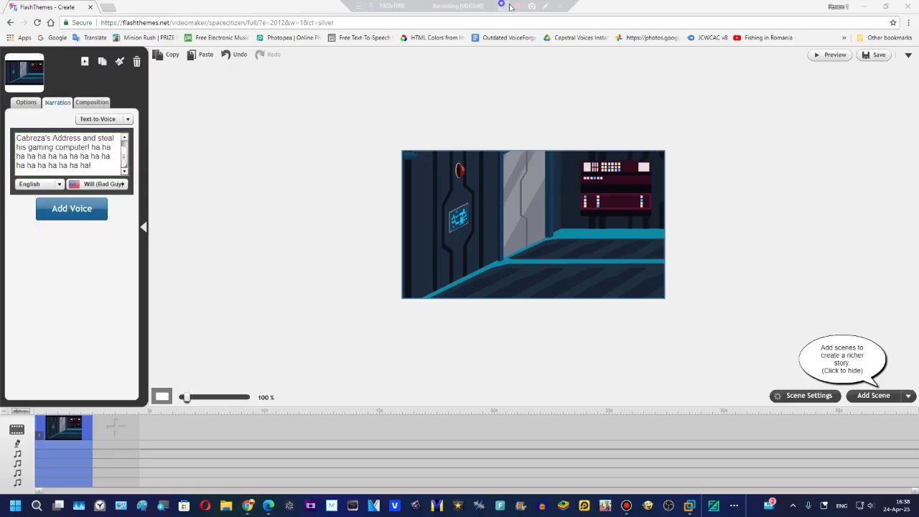
# Open Chrome DevTools to capture network traffic, then generate and play the Will narration
pyautogui.click(905, 23)
pyautogui.moveTo(818, 162)
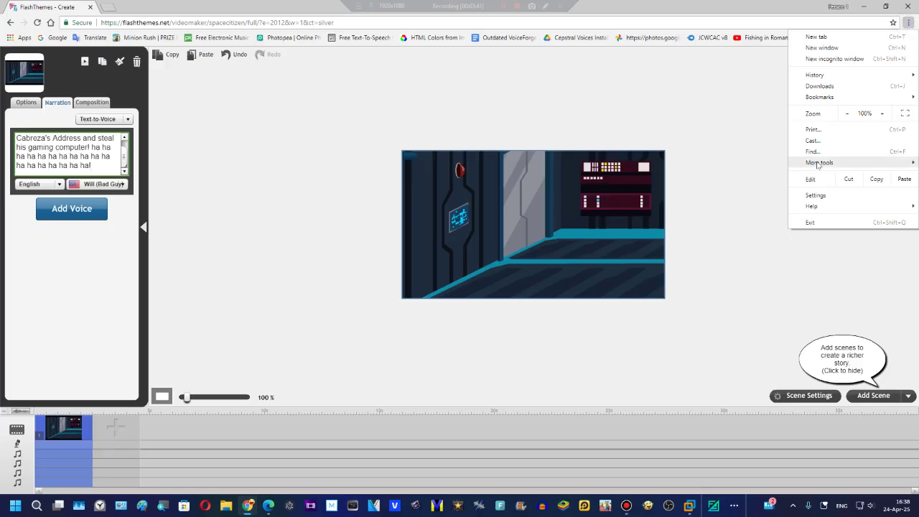
pyautogui.click(684, 228)
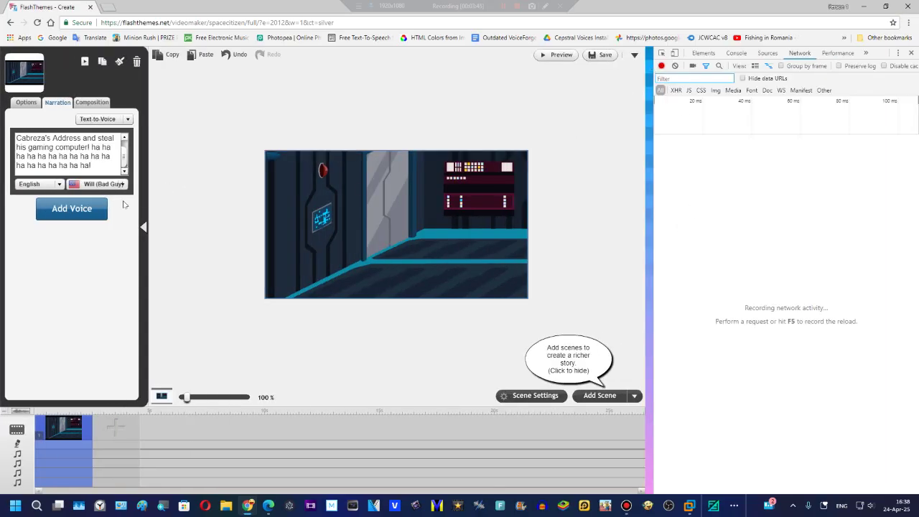
pyautogui.click(91, 209)
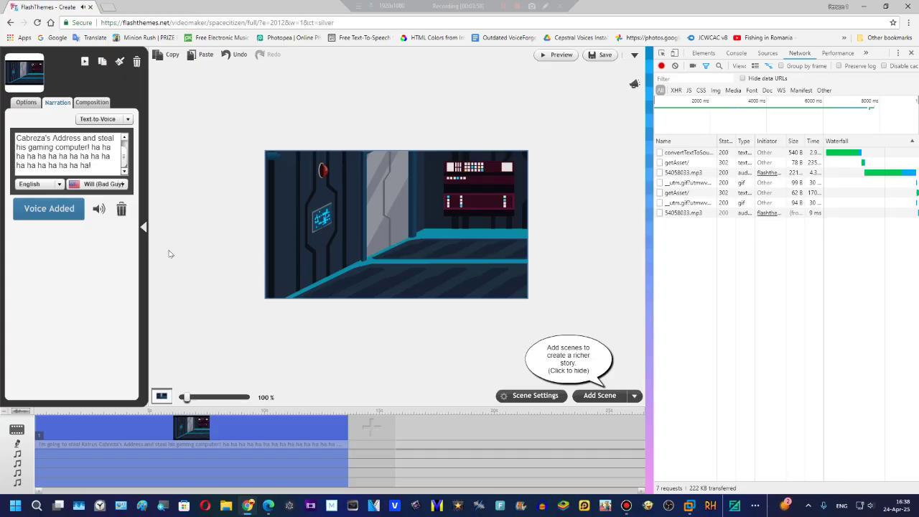
pyautogui.click(246, 281)
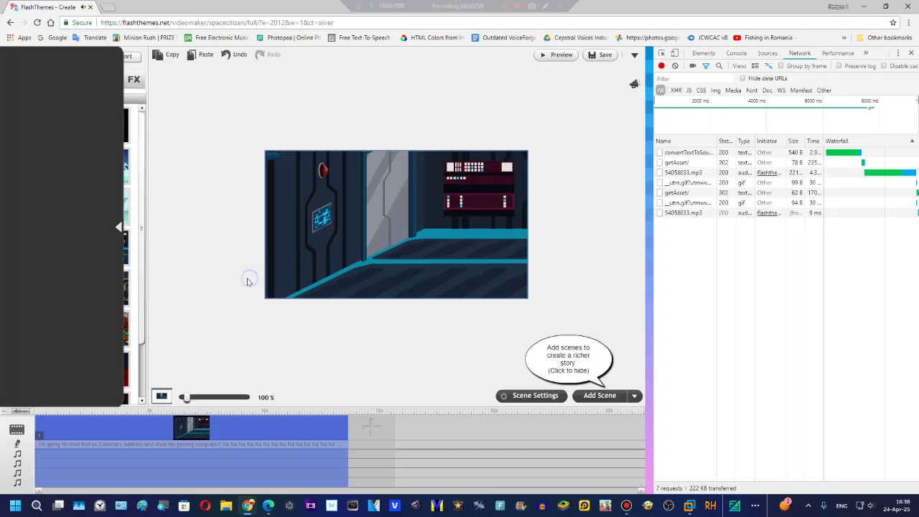
pyautogui.click(299, 446)
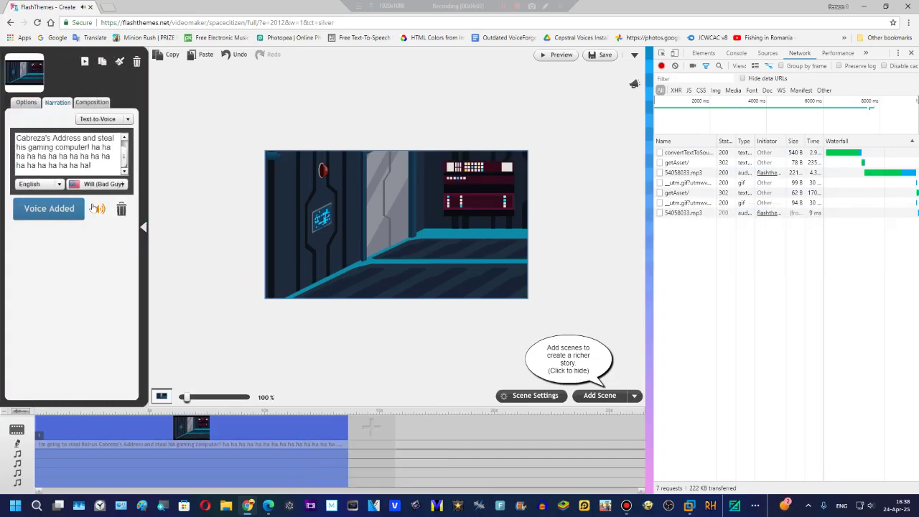
pyautogui.click(99, 208)
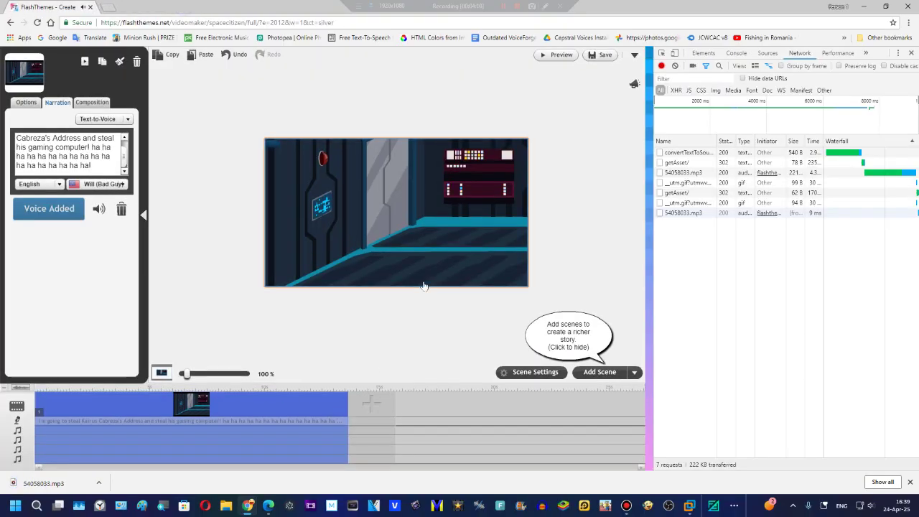
# Close DevTools, minimize Chrome, launch Wrapper: Offline and start a new video
pyautogui.click(910, 53)
pyautogui.click(863, 6)
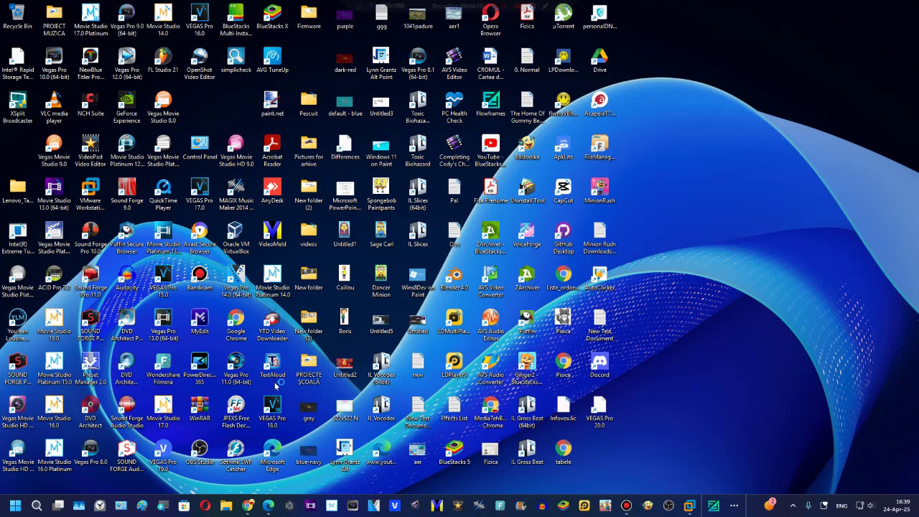
pyautogui.click(290, 502)
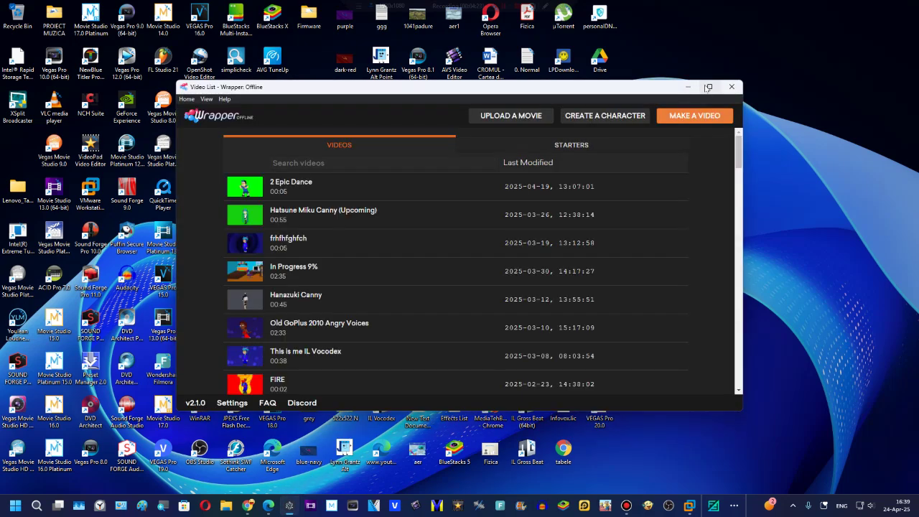
pyautogui.click(695, 115)
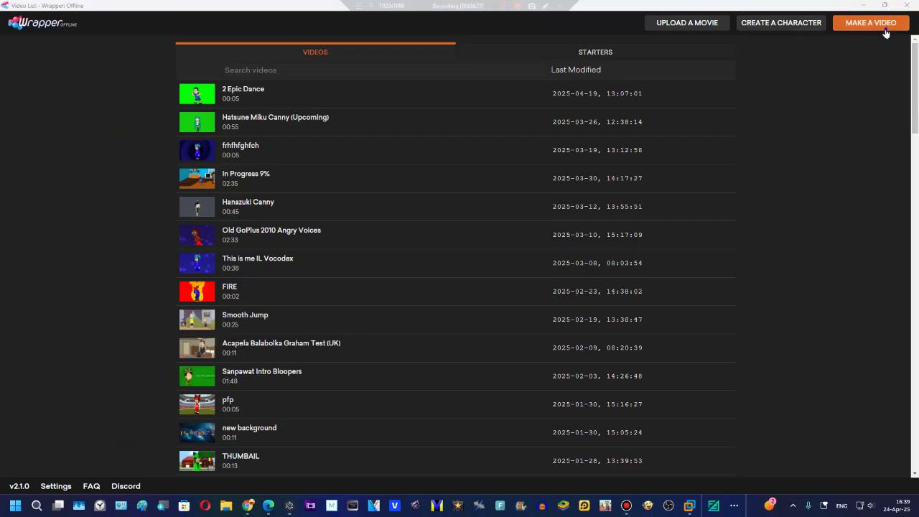
pyautogui.click(886, 33)
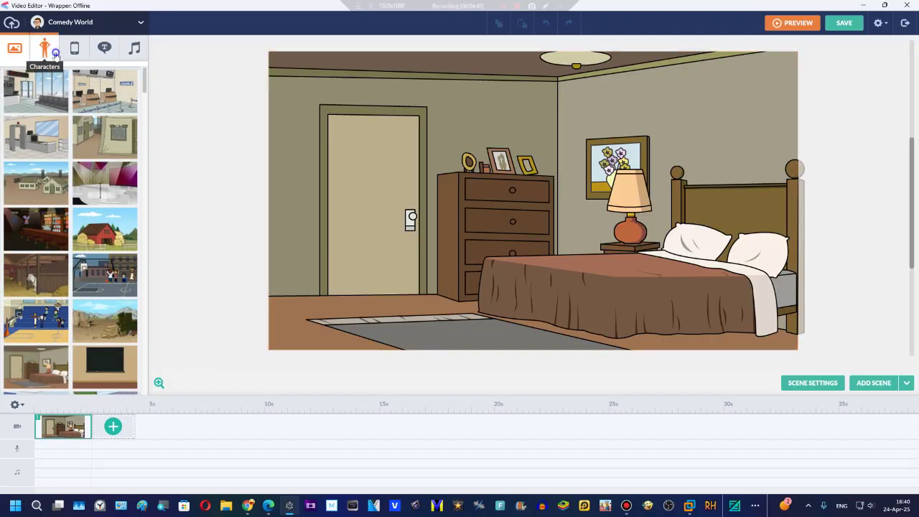
# Add a character to the bedroom and put a laptop from the 'computer' props in his hands
pyautogui.click(44, 48)
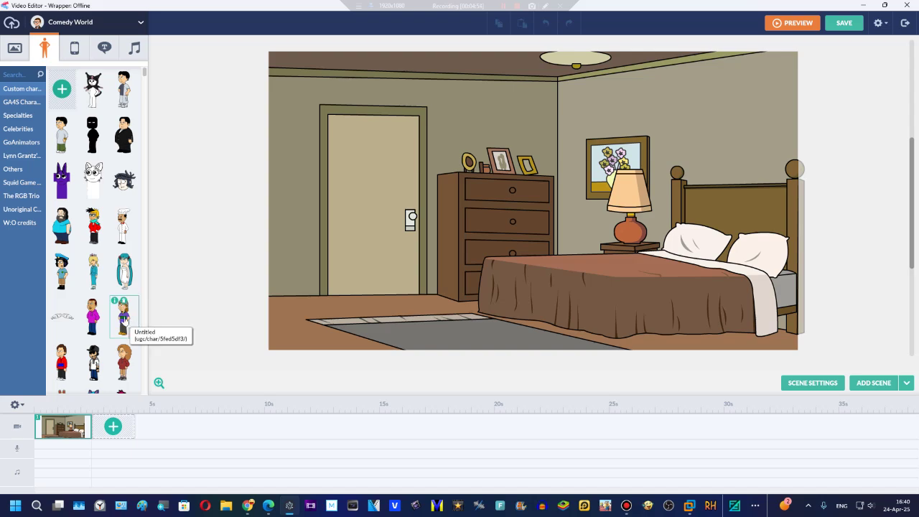
pyautogui.click(74, 48)
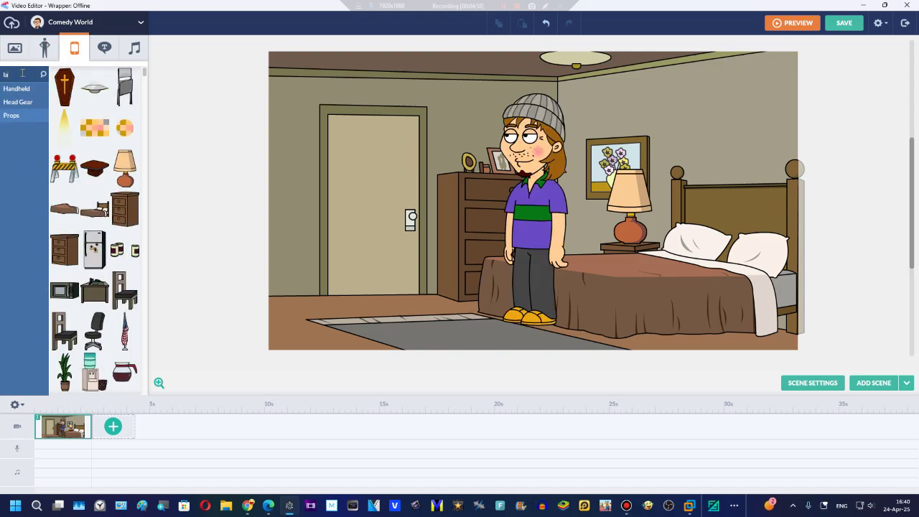
pyautogui.press('BackSpace')
pyautogui.press('BackSpace')
pyautogui.write('compu')
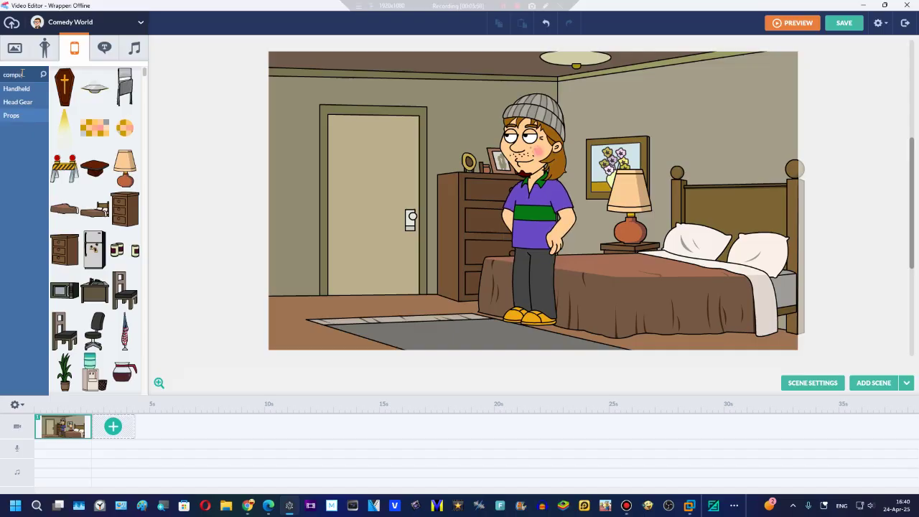
pyautogui.write('ter')
pyautogui.press('Return')
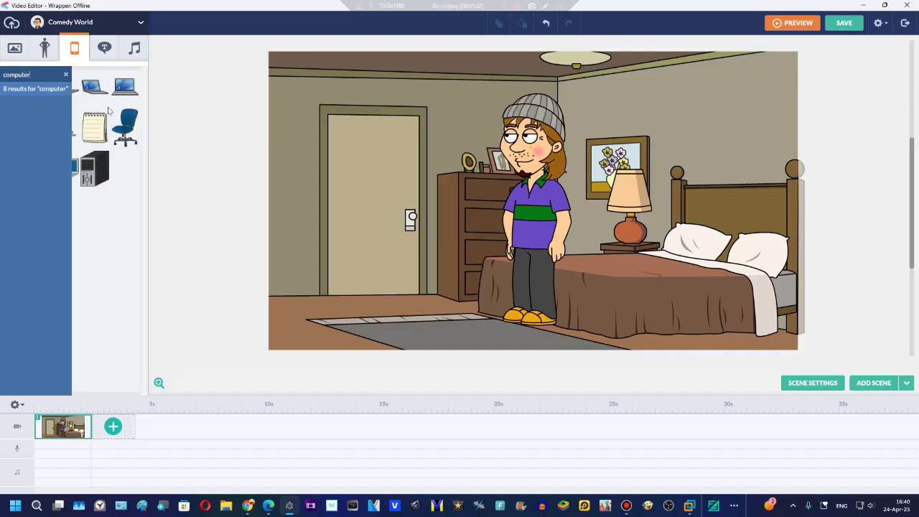
pyautogui.moveTo(64, 94); pyautogui.dragTo(527, 216)
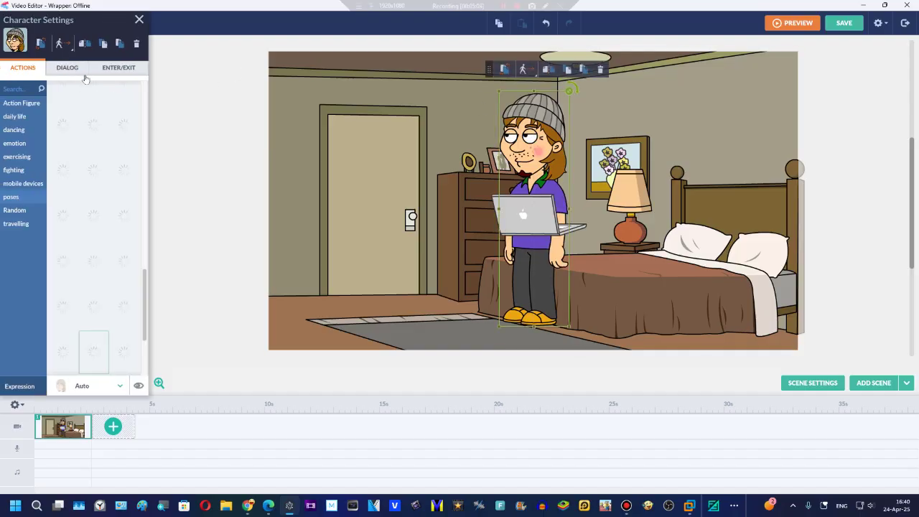
# Upload the downloaded 54058033 voice clip as his dialog and fit the scene length to it
pyautogui.click(66, 69)
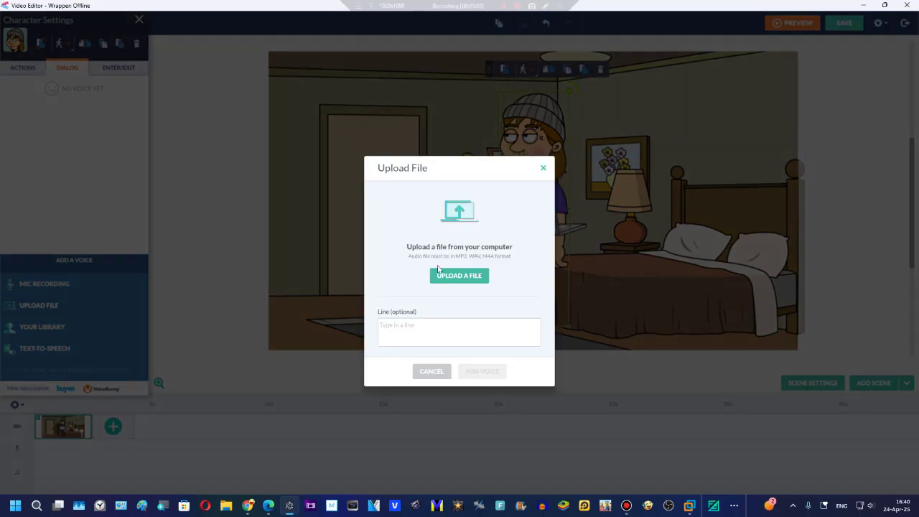
pyautogui.click(436, 279)
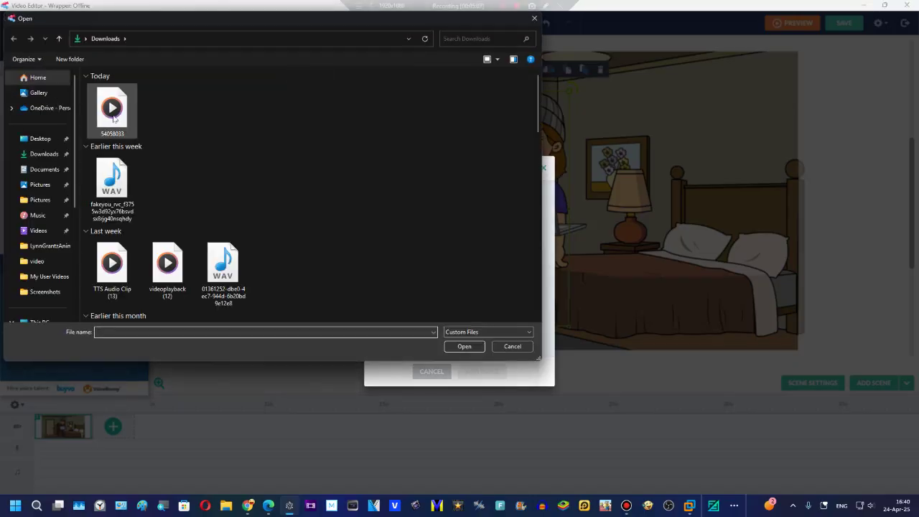
pyautogui.doubleClick(113, 115)
pyautogui.click(481, 391)
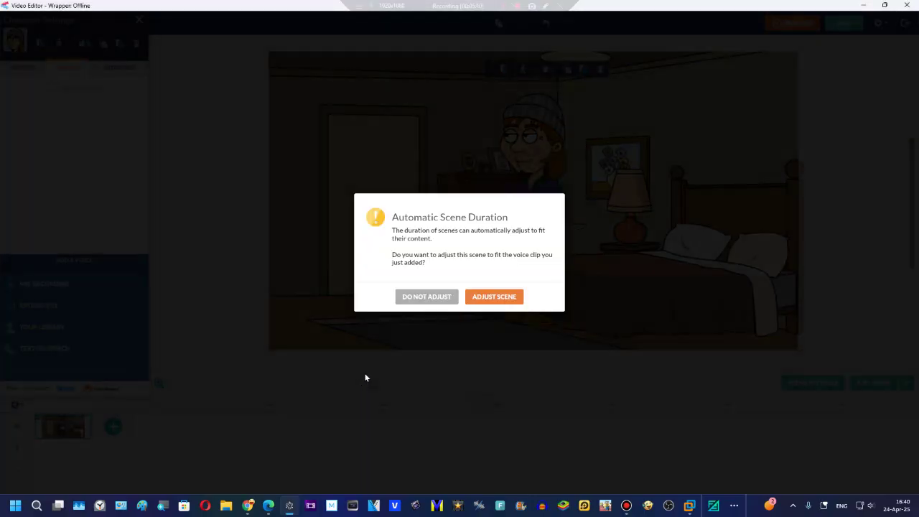
pyautogui.click(482, 296)
# Seat the character on the bed and move the laptop down onto his lap
pyautogui.click(28, 66)
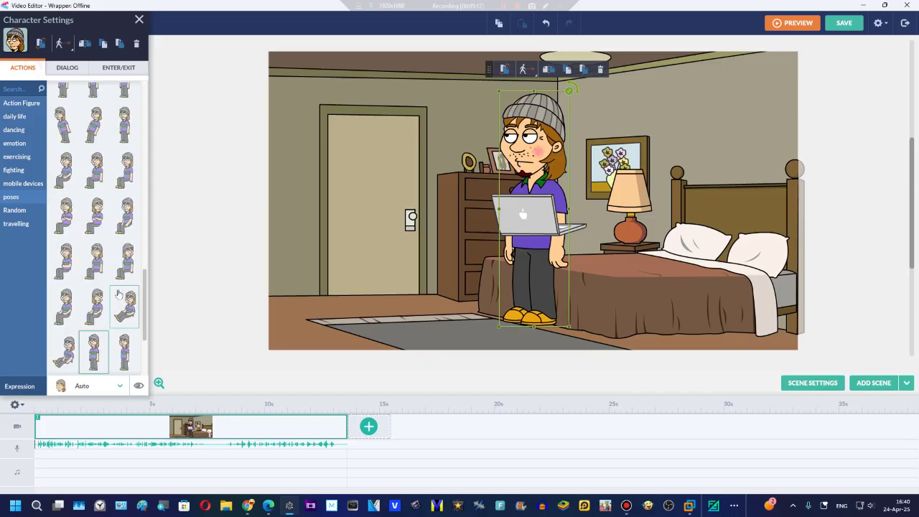
pyautogui.click(64, 170)
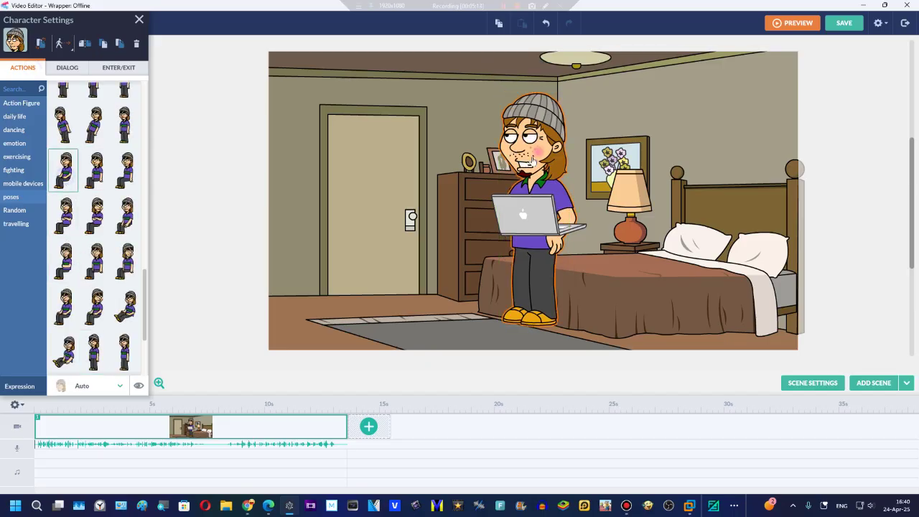
pyautogui.click(535, 213)
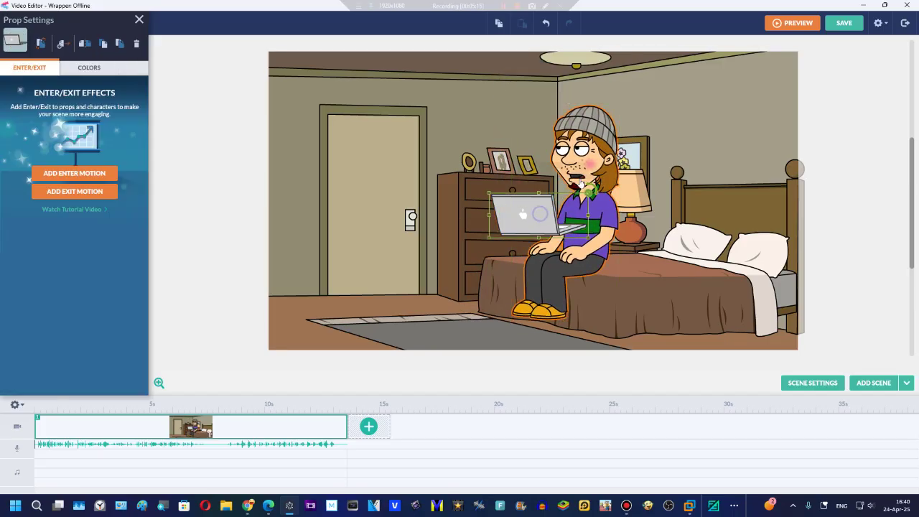
pyautogui.moveTo(551, 214); pyautogui.dragTo(558, 241)
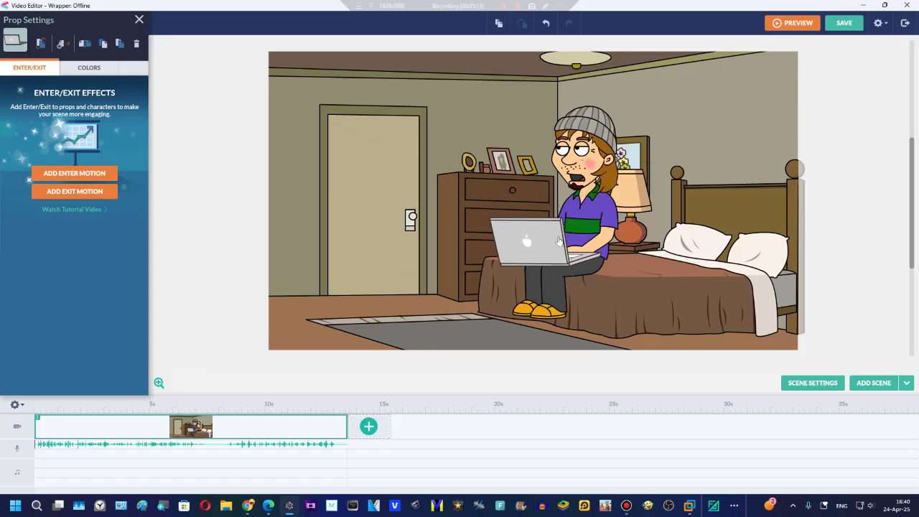
# Give the character an evil grinning expression
pyautogui.click(583, 208)
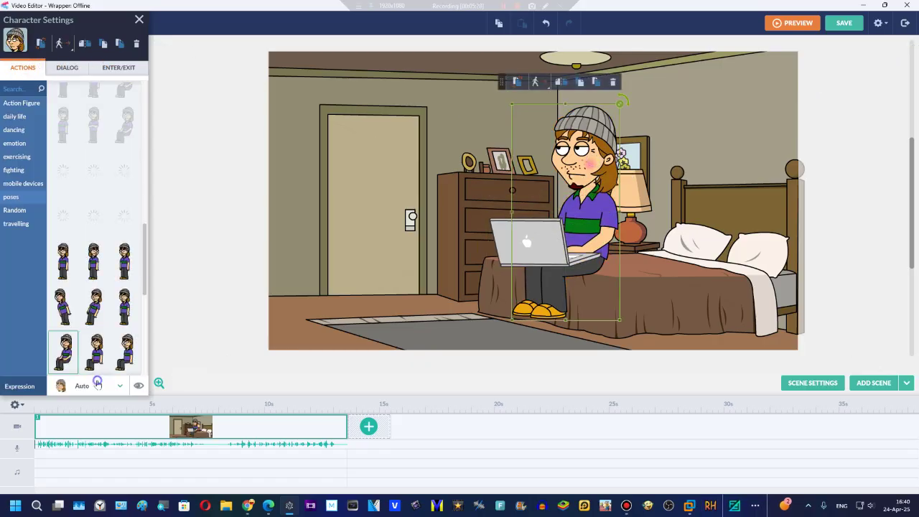
pyautogui.click(99, 385)
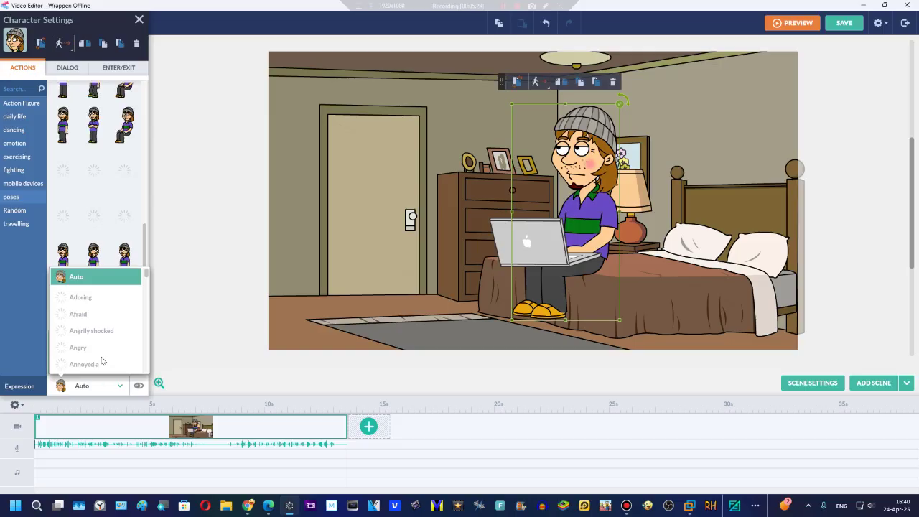
pyautogui.scroll(-5, 111, 363)
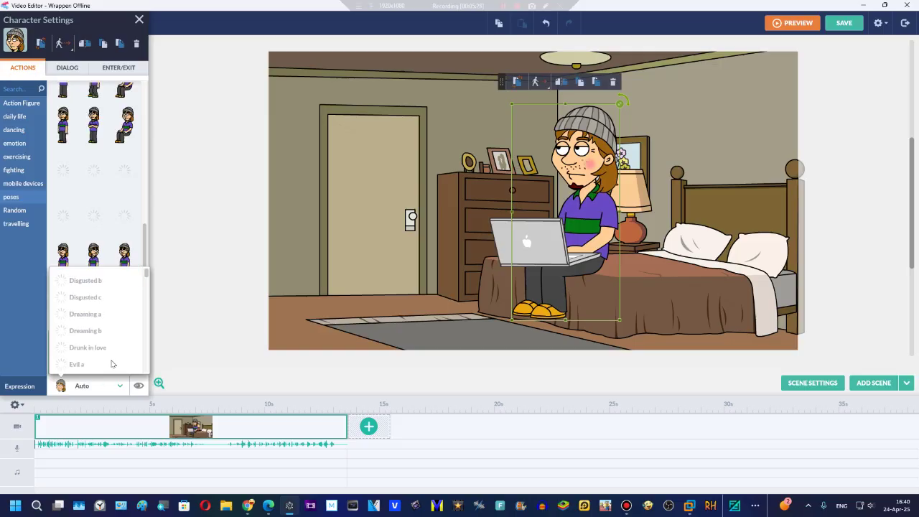
pyautogui.scroll(-1, 101, 351)
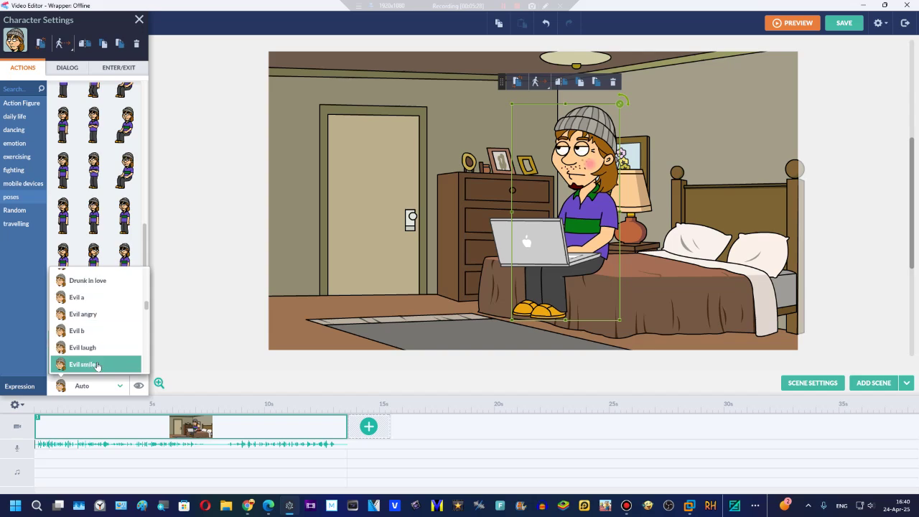
pyautogui.click(100, 364)
pyautogui.click(196, 272)
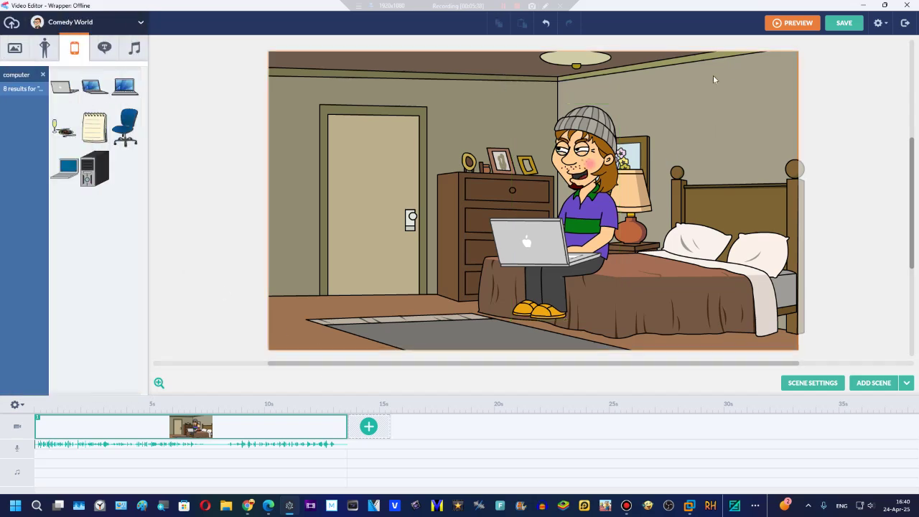
pyautogui.click(838, 24)
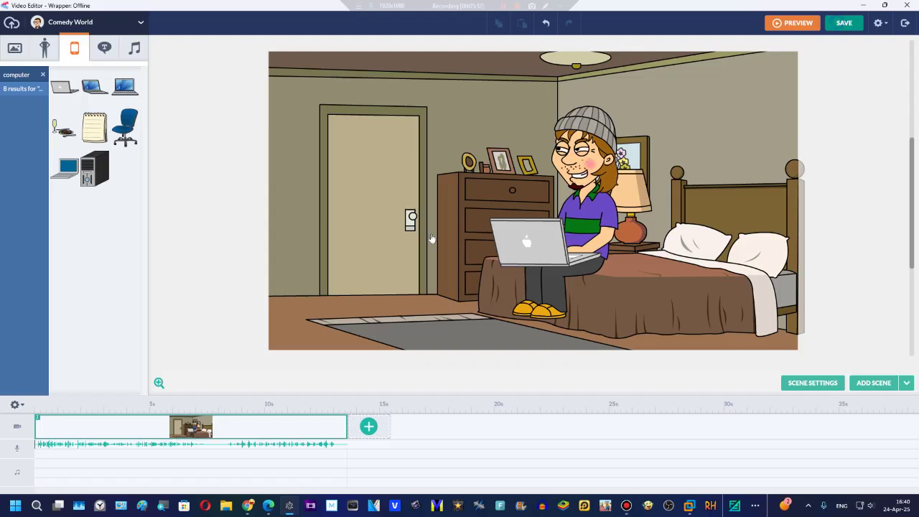
# Title the video 'Acapela Voices onto FlashThemes', choose the Wrapper logo, and save and close
pyautogui.click(361, 191)
pyautogui.write('d')
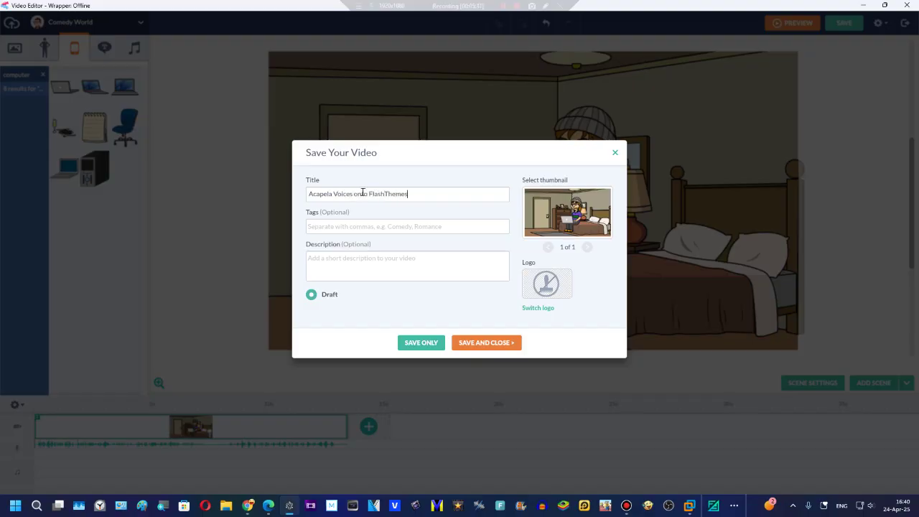
pyautogui.click(537, 307)
pyautogui.click(385, 216)
pyautogui.click(302, 152)
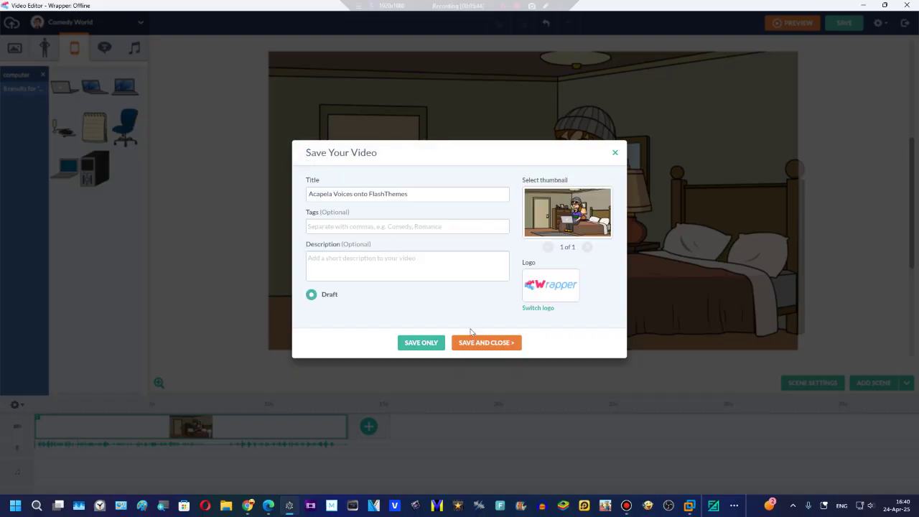
pyautogui.click(463, 340)
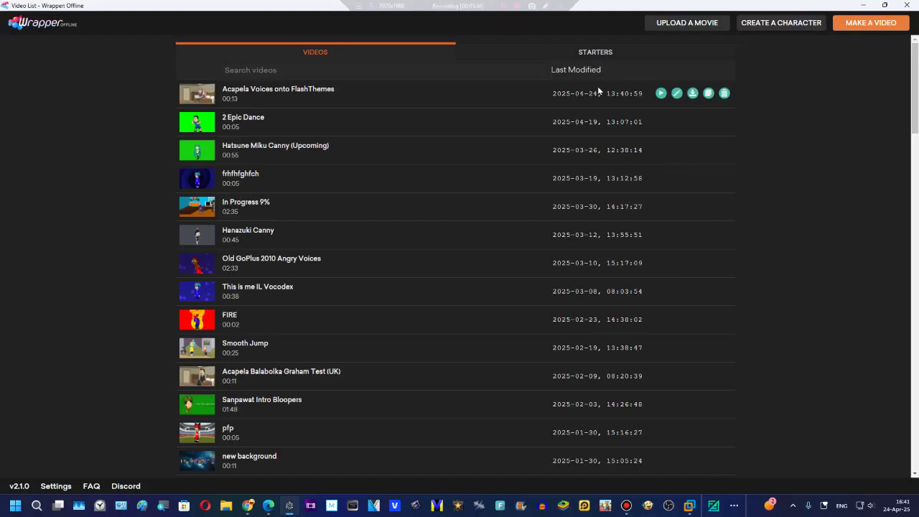
pyautogui.click(661, 94)
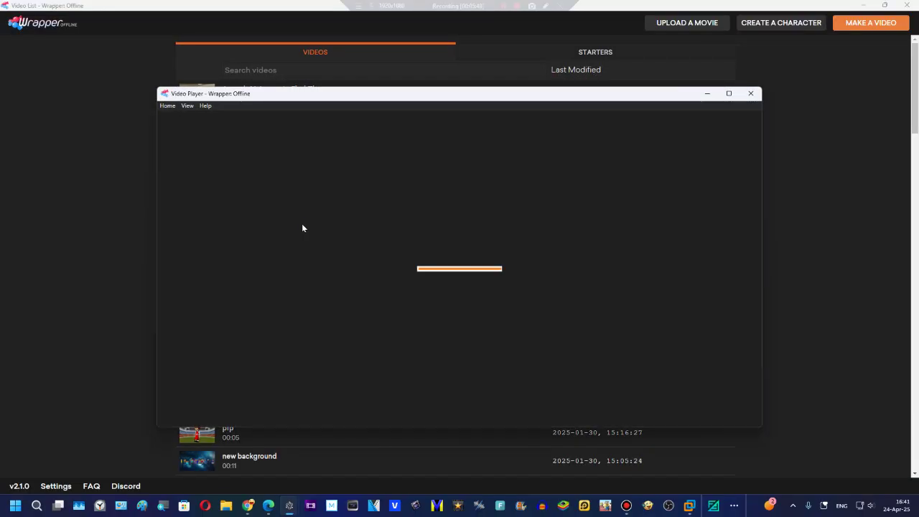
pyautogui.rightClick(307, 225)
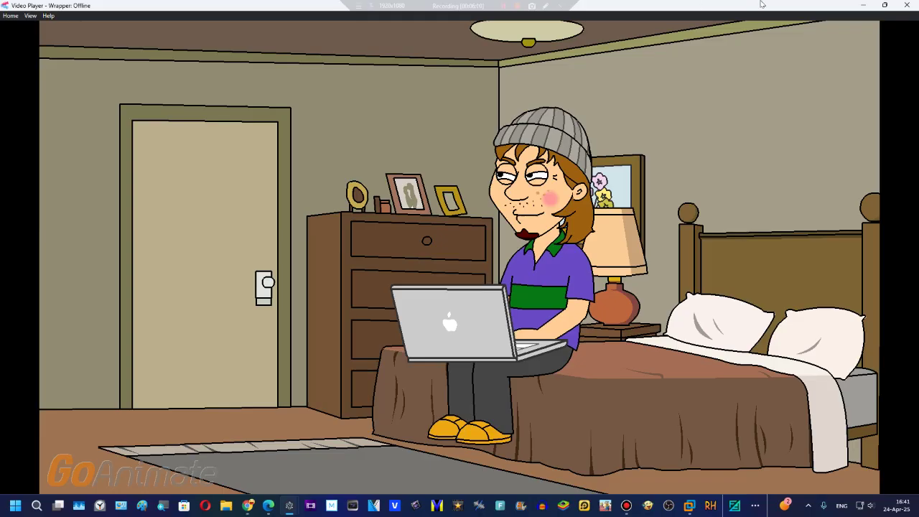
pyautogui.click(907, 5)
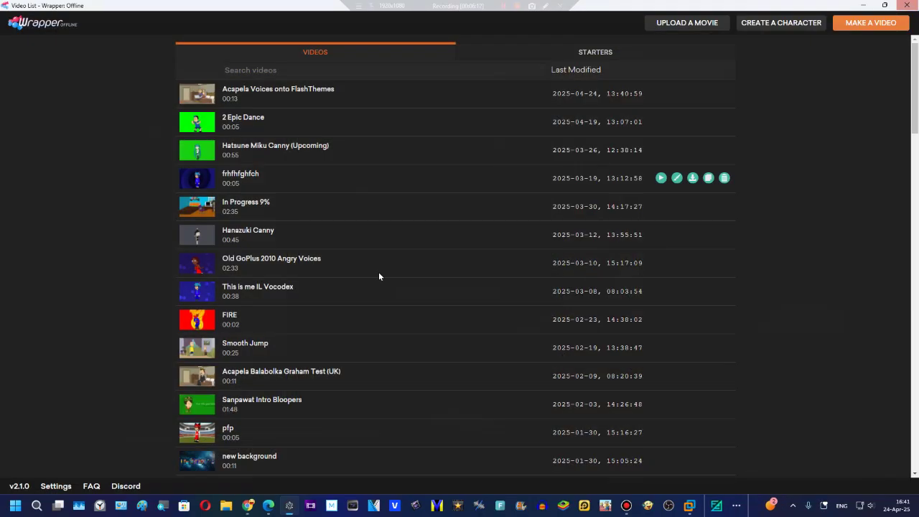